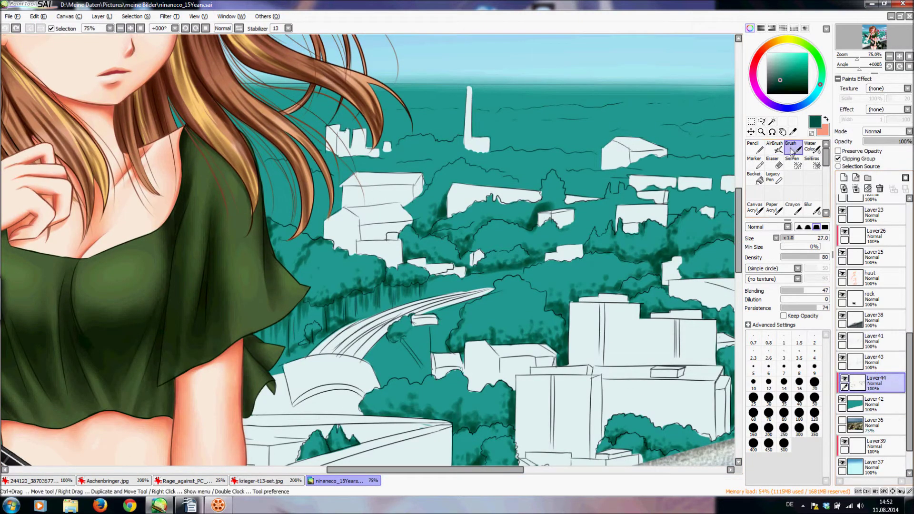
Set the Brush size to 36 and shade the trees around the small mid-city building with dark green.
{"action": "left_click_drag", "start_coordinate": [791, 238], "coordinate": [801, 242]}
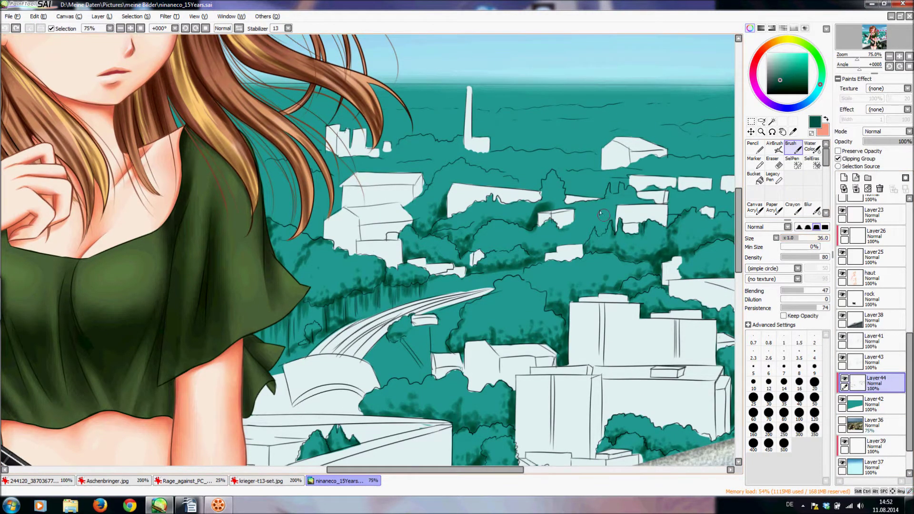
{"action": "mouse_move", "coordinate": [555, 206]}
{"action": "left_mouse_down"}
{"action": "mouse_move", "coordinate": [552, 192]}
{"action": "mouse_move", "coordinate": [554, 204]}
{"action": "left_mouse_up"}
{"action": "left_click_drag", "start_coordinate": [555, 205], "coordinate": [559, 205]}
{"action": "mouse_move", "coordinate": [558, 204]}
{"action": "left_mouse_down"}
{"action": "mouse_move", "coordinate": [553, 210]}
{"action": "mouse_move", "coordinate": [570, 213]}
{"action": "left_mouse_up"}
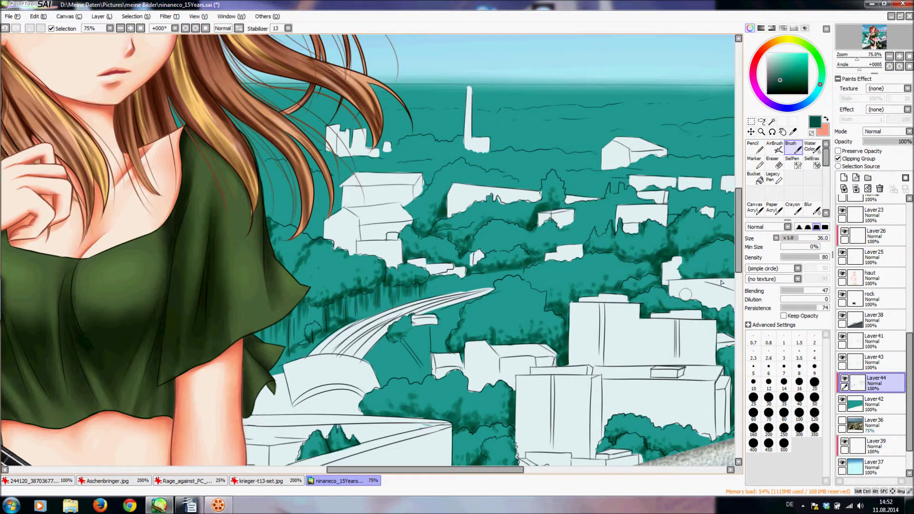
Sample the dark green from the painted foliage and shade the trees at the picture's right edge and around the central buildings.
{"action": "left_click_drag", "start_coordinate": [528, 472], "coordinate": [522, 473]}
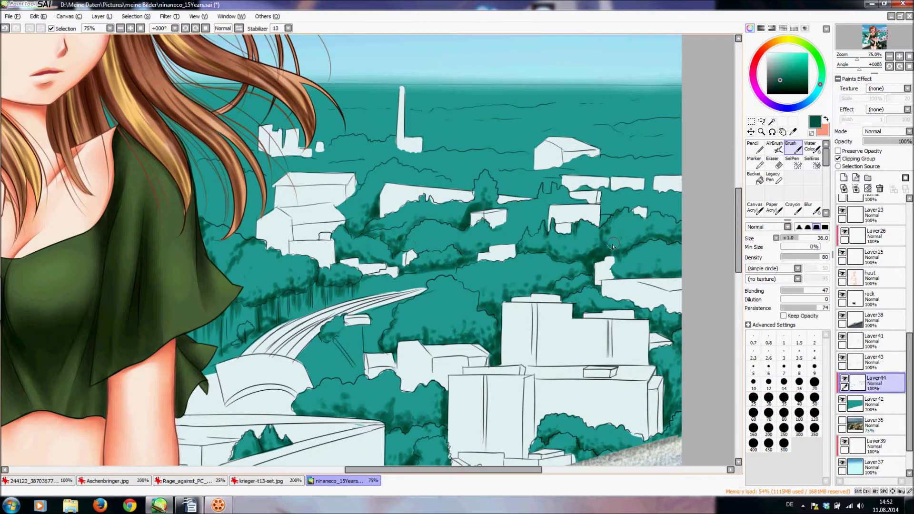
{"action": "right_click", "coordinate": [600, 259]}
{"action": "mouse_move", "coordinate": [665, 213]}
{"action": "left_mouse_down"}
{"action": "mouse_move", "coordinate": [682, 218]}
{"action": "mouse_move", "coordinate": [649, 209]}
{"action": "mouse_move", "coordinate": [665, 215]}
{"action": "left_mouse_up"}
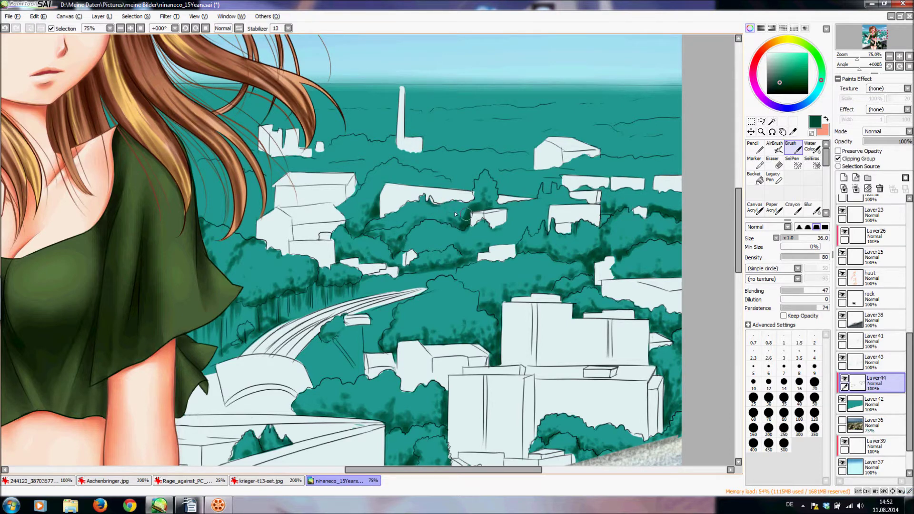
{"action": "mouse_move", "coordinate": [396, 220]}
{"action": "left_mouse_down"}
{"action": "mouse_move", "coordinate": [380, 230]}
{"action": "mouse_move", "coordinate": [401, 222]}
{"action": "left_mouse_up"}
{"action": "mouse_move", "coordinate": [343, 205]}
{"action": "left_mouse_down"}
{"action": "mouse_move", "coordinate": [374, 202]}
{"action": "mouse_move", "coordinate": [368, 215]}
{"action": "mouse_move", "coordinate": [359, 220]}
{"action": "mouse_move", "coordinate": [354, 205]}
{"action": "mouse_move", "coordinate": [383, 182]}
{"action": "mouse_move", "coordinate": [352, 222]}
{"action": "mouse_move", "coordinate": [364, 205]}
{"action": "left_mouse_up"}
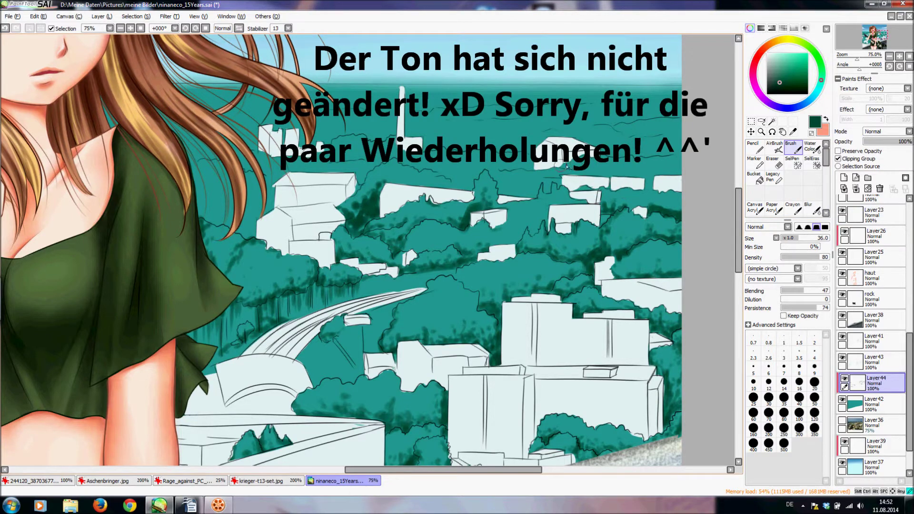
Paint dark foliage shadows below the far-right house, along the row of flat buildings, and around the small houses.
{"action": "mouse_move", "coordinate": [578, 162]}
{"action": "left_mouse_down"}
{"action": "mouse_move", "coordinate": [613, 172]}
{"action": "mouse_move", "coordinate": [606, 163]}
{"action": "mouse_move", "coordinate": [617, 173]}
{"action": "mouse_move", "coordinate": [691, 165]}
{"action": "mouse_move", "coordinate": [627, 171]}
{"action": "mouse_move", "coordinate": [647, 172]}
{"action": "mouse_move", "coordinate": [646, 184]}
{"action": "mouse_move", "coordinate": [656, 172]}
{"action": "mouse_move", "coordinate": [645, 167]}
{"action": "mouse_move", "coordinate": [682, 170]}
{"action": "mouse_move", "coordinate": [662, 172]}
{"action": "mouse_move", "coordinate": [679, 174]}
{"action": "left_mouse_up"}
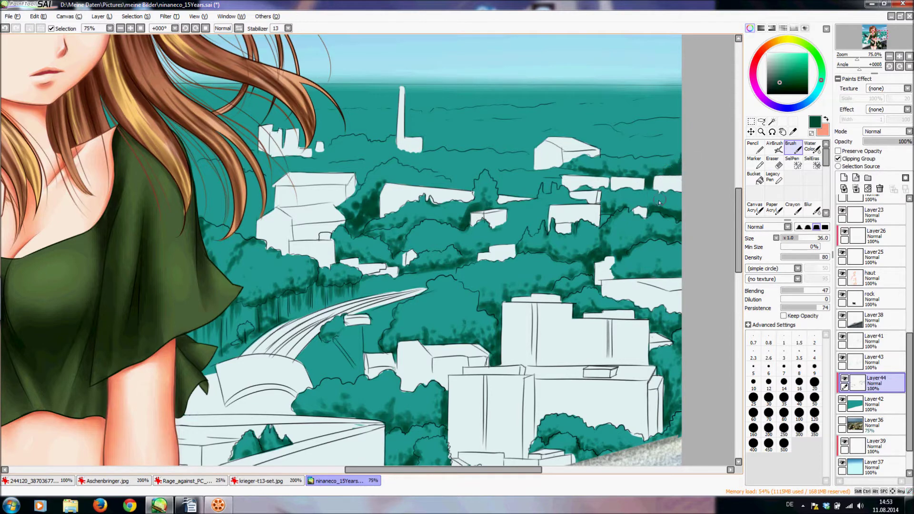
{"action": "left_click_drag", "start_coordinate": [631, 208], "coordinate": [644, 203]}
{"action": "left_click_drag", "start_coordinate": [644, 202], "coordinate": [650, 207]}
{"action": "mouse_move", "coordinate": [510, 249]}
{"action": "left_mouse_down"}
{"action": "mouse_move", "coordinate": [519, 240]}
{"action": "mouse_move", "coordinate": [497, 246]}
{"action": "mouse_move", "coordinate": [540, 228]}
{"action": "mouse_move", "coordinate": [554, 239]}
{"action": "left_mouse_up"}
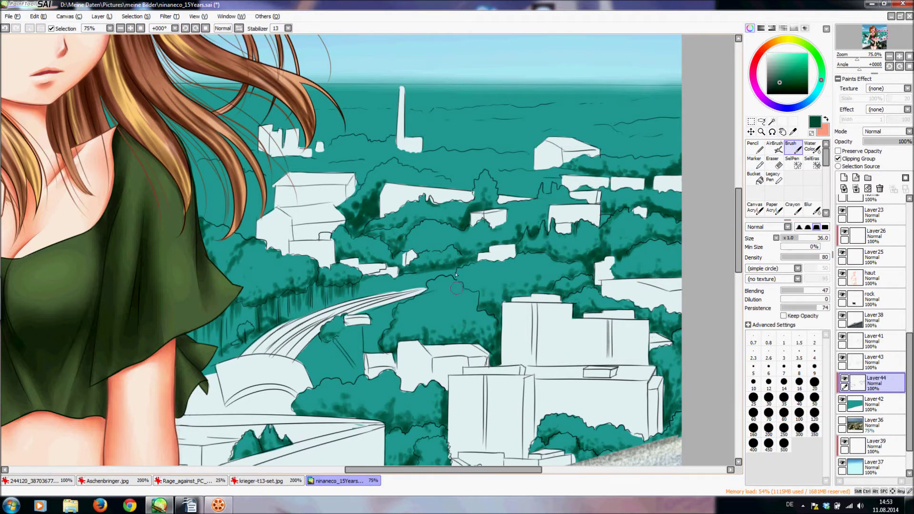
Deepen the tree shadows between the large house cluster and the long building, and along the treetops behind it.
{"action": "left_click_drag", "start_coordinate": [369, 210], "coordinate": [358, 213]}
{"action": "left_click_drag", "start_coordinate": [384, 182], "coordinate": [386, 182]}
{"action": "mouse_move", "coordinate": [365, 217]}
{"action": "left_mouse_down"}
{"action": "mouse_move", "coordinate": [360, 226]}
{"action": "mouse_move", "coordinate": [379, 205]}
{"action": "left_mouse_up"}
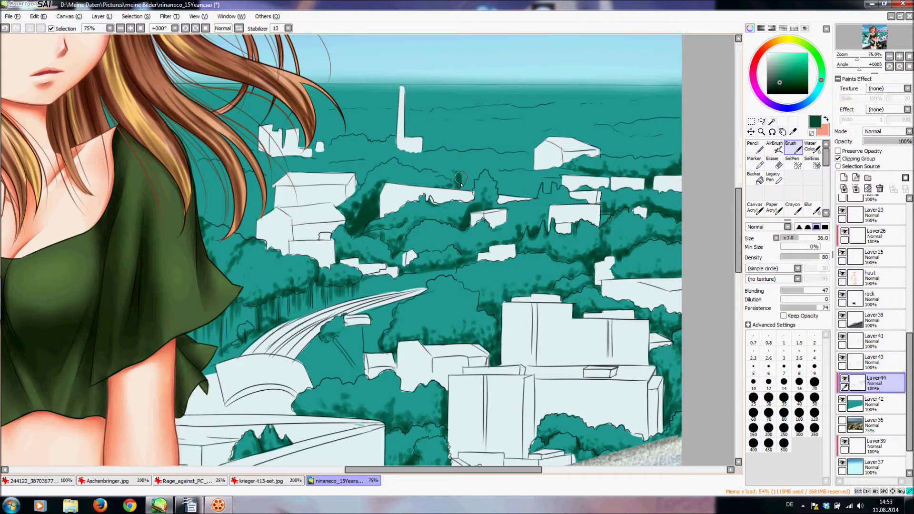
{"action": "left_click_drag", "start_coordinate": [469, 184], "coordinate": [482, 171]}
Shade the trees behind the hair strands, around the house cluster, and toward the foot of the tall tower.
{"action": "left_click_drag", "start_coordinate": [200, 202], "coordinate": [206, 213]}
{"action": "mouse_move", "coordinate": [245, 236]}
{"action": "left_mouse_down"}
{"action": "mouse_move", "coordinate": [255, 222]}
{"action": "mouse_move", "coordinate": [245, 232]}
{"action": "mouse_move", "coordinate": [215, 225]}
{"action": "mouse_move", "coordinate": [251, 227]}
{"action": "mouse_move", "coordinate": [273, 204]}
{"action": "left_mouse_up"}
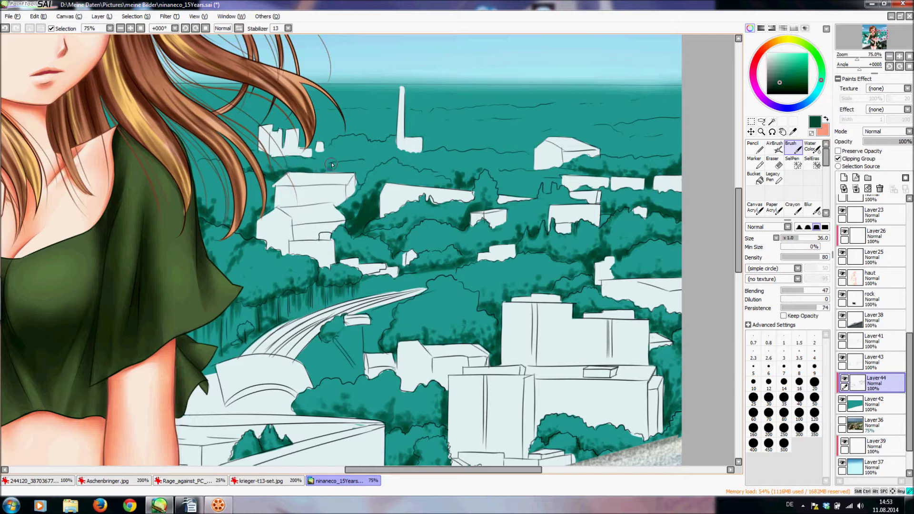
{"action": "left_click_drag", "start_coordinate": [333, 171], "coordinate": [368, 163]}
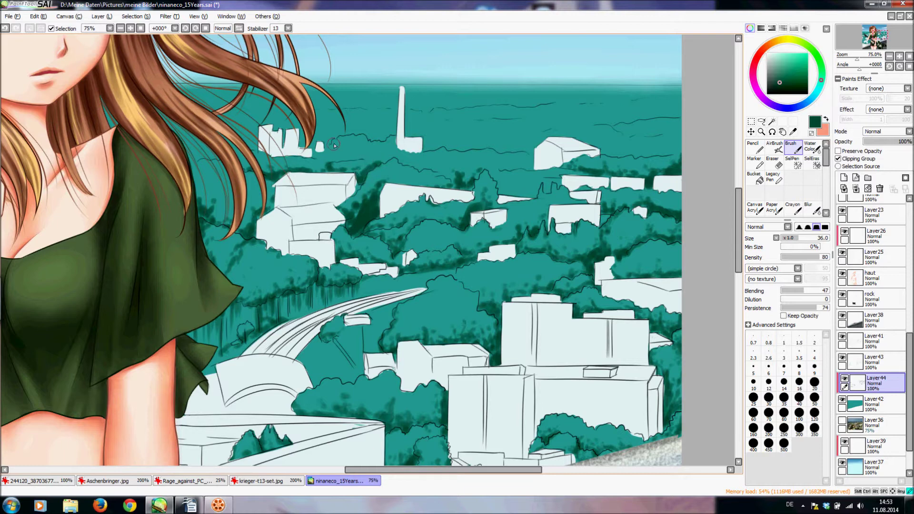
{"action": "mouse_move", "coordinate": [334, 152]}
{"action": "left_mouse_down"}
{"action": "mouse_move", "coordinate": [341, 157]}
{"action": "mouse_move", "coordinate": [330, 157]}
{"action": "left_mouse_up"}
{"action": "mouse_move", "coordinate": [347, 156]}
{"action": "left_mouse_down"}
{"action": "mouse_move", "coordinate": [407, 143]}
{"action": "mouse_move", "coordinate": [358, 155]}
{"action": "mouse_move", "coordinate": [404, 153]}
{"action": "left_mouse_up"}
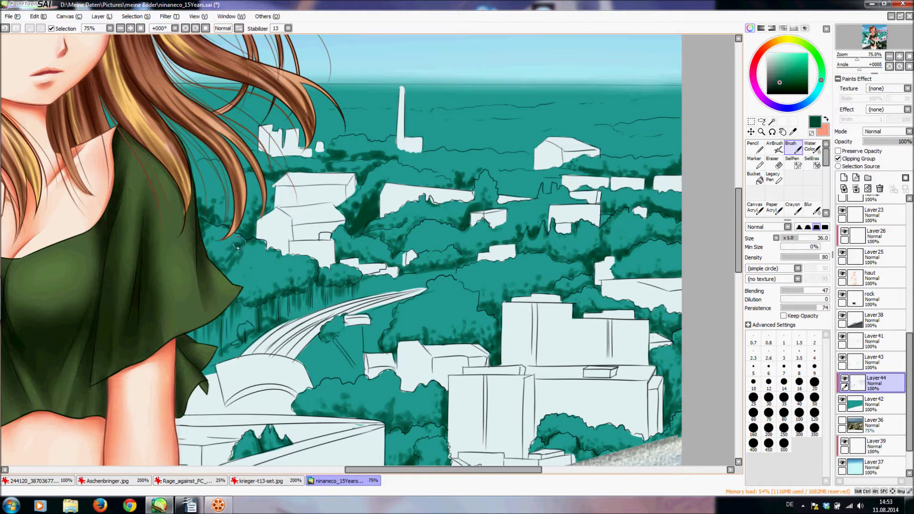
Shade the trees on the guitar side of the city, behind the headstock, beside the white buildings, and at the picture's edge.
{"action": "left_click_drag", "start_coordinate": [412, 470], "coordinate": [250, 461]}
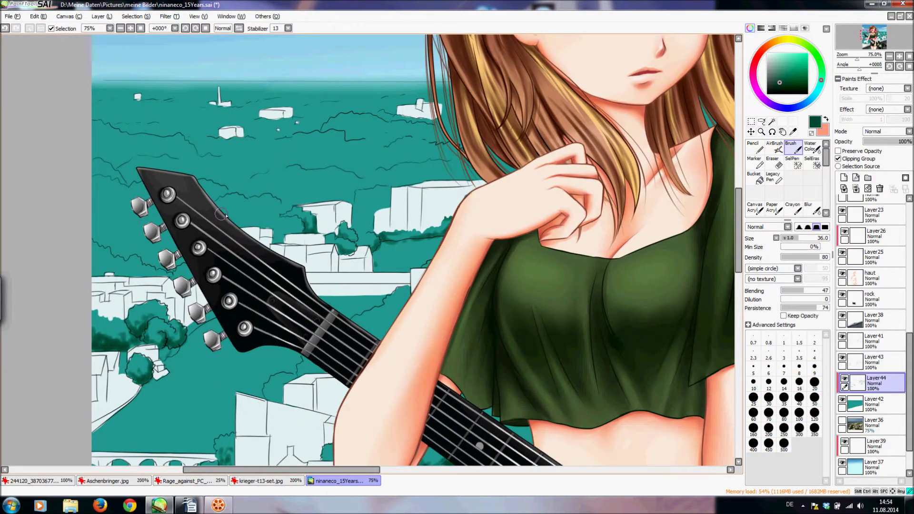
{"action": "mouse_move", "coordinate": [242, 219]}
{"action": "left_mouse_down"}
{"action": "mouse_move", "coordinate": [281, 238]}
{"action": "mouse_move", "coordinate": [295, 228]}
{"action": "left_mouse_up"}
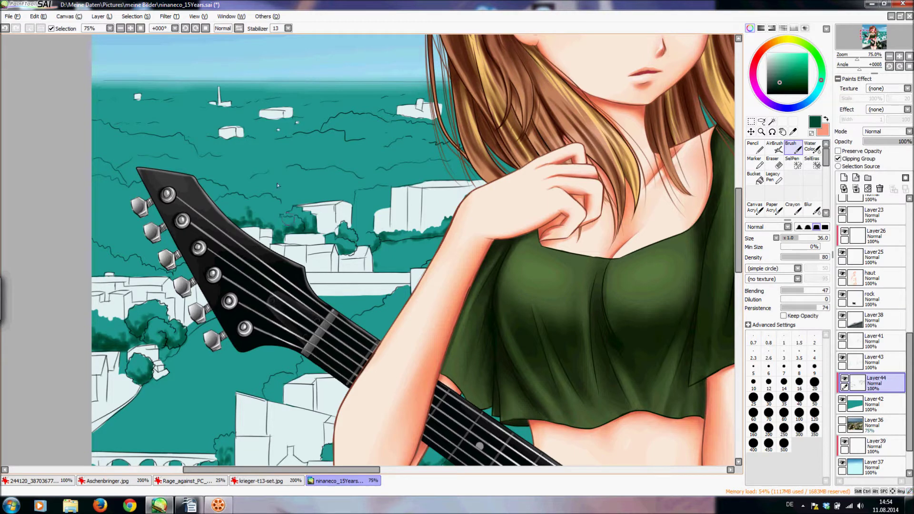
{"action": "mouse_move", "coordinate": [90, 236]}
{"action": "left_mouse_down"}
{"action": "mouse_move", "coordinate": [108, 245]}
{"action": "mouse_move", "coordinate": [104, 235]}
{"action": "left_mouse_up"}
{"action": "mouse_move", "coordinate": [123, 256]}
{"action": "left_mouse_down"}
{"action": "mouse_move", "coordinate": [116, 235]}
{"action": "mouse_move", "coordinate": [114, 248]}
{"action": "mouse_move", "coordinate": [138, 253]}
{"action": "mouse_move", "coordinate": [105, 233]}
{"action": "mouse_move", "coordinate": [110, 244]}
{"action": "mouse_move", "coordinate": [96, 237]}
{"action": "mouse_move", "coordinate": [132, 237]}
{"action": "mouse_move", "coordinate": [141, 241]}
{"action": "mouse_move", "coordinate": [122, 253]}
{"action": "mouse_move", "coordinate": [152, 263]}
{"action": "mouse_move", "coordinate": [136, 243]}
{"action": "mouse_move", "coordinate": [125, 249]}
{"action": "mouse_move", "coordinate": [136, 243]}
{"action": "mouse_move", "coordinate": [179, 263]}
{"action": "left_mouse_up"}
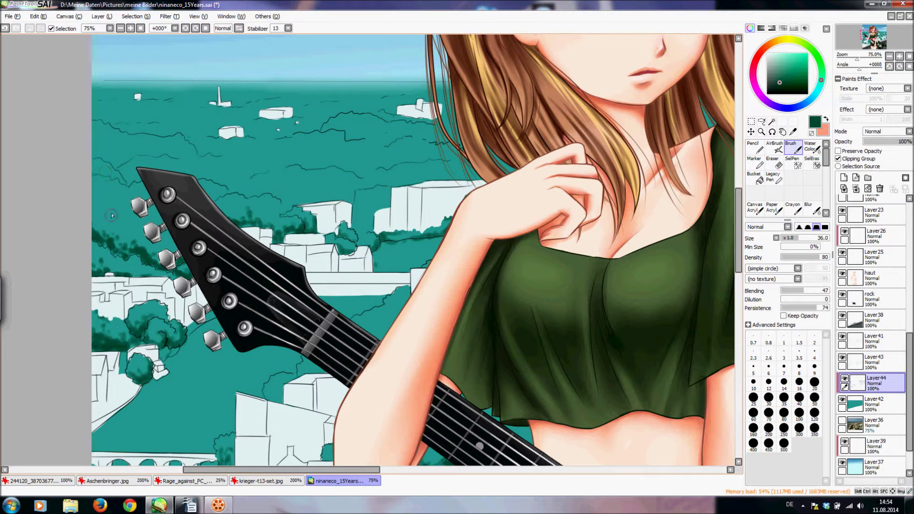
Paint dark foliage shadows between the picture's left edge and the guitar headstock, around the upper tuning pegs and tip.
{"action": "mouse_move", "coordinate": [105, 215]}
{"action": "left_mouse_down"}
{"action": "mouse_move", "coordinate": [129, 186]}
{"action": "mouse_move", "coordinate": [162, 242]}
{"action": "left_mouse_up"}
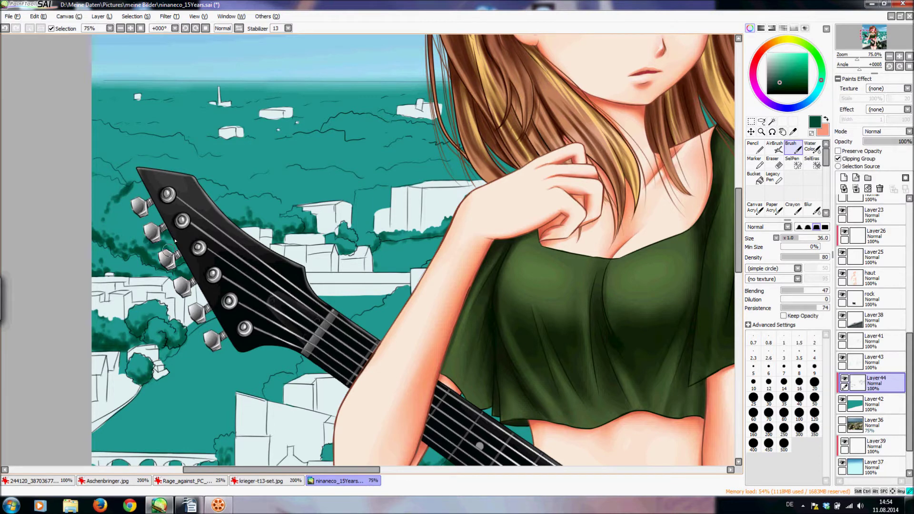
{"action": "left_click_drag", "start_coordinate": [133, 245], "coordinate": [151, 221]}
{"action": "mouse_move", "coordinate": [103, 175]}
{"action": "left_mouse_down"}
{"action": "mouse_move", "coordinate": [127, 184]}
{"action": "mouse_move", "coordinate": [93, 170]}
{"action": "left_mouse_up"}
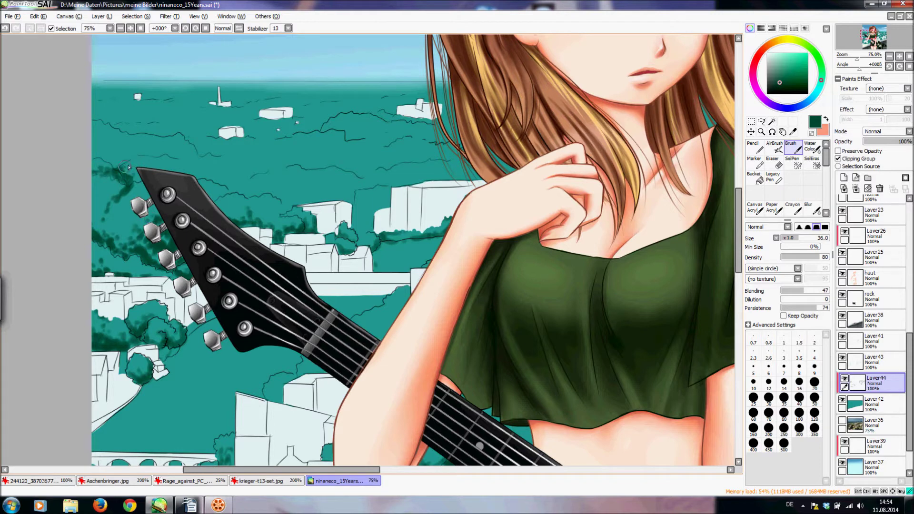
{"action": "left_click_drag", "start_coordinate": [127, 171], "coordinate": [141, 177]}
{"action": "left_click_drag", "start_coordinate": [123, 226], "coordinate": [134, 239]}
{"action": "mouse_move", "coordinate": [93, 155]}
{"action": "left_mouse_down"}
{"action": "mouse_move", "coordinate": [113, 166]}
{"action": "mouse_move", "coordinate": [95, 140]}
{"action": "mouse_move", "coordinate": [115, 162]}
{"action": "mouse_move", "coordinate": [100, 148]}
{"action": "left_mouse_up"}
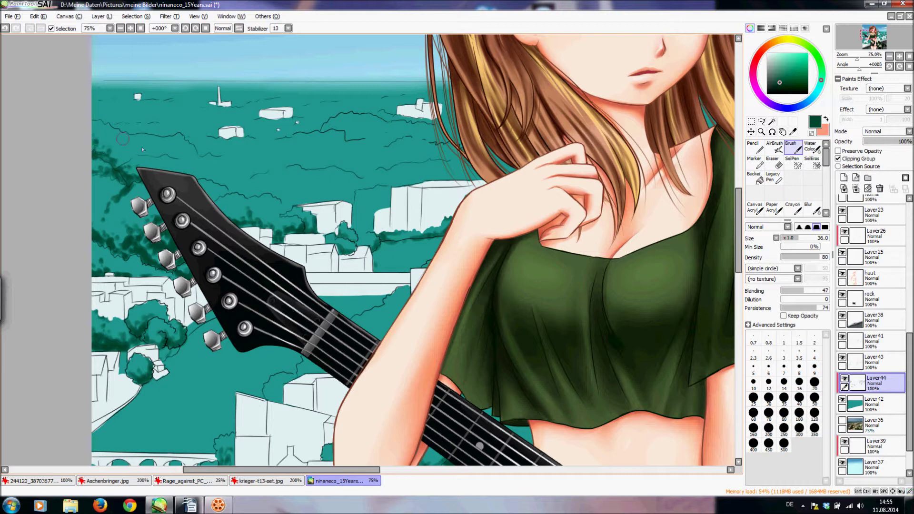
{"action": "left_click_drag", "start_coordinate": [115, 161], "coordinate": [123, 153]}
Shade the treetops above the guitar headstock and behind the white buildings up to the raised arm.
{"action": "mouse_move", "coordinate": [237, 189]}
{"action": "left_mouse_down"}
{"action": "mouse_move", "coordinate": [211, 200]}
{"action": "mouse_move", "coordinate": [227, 190]}
{"action": "mouse_move", "coordinate": [214, 189]}
{"action": "left_mouse_up"}
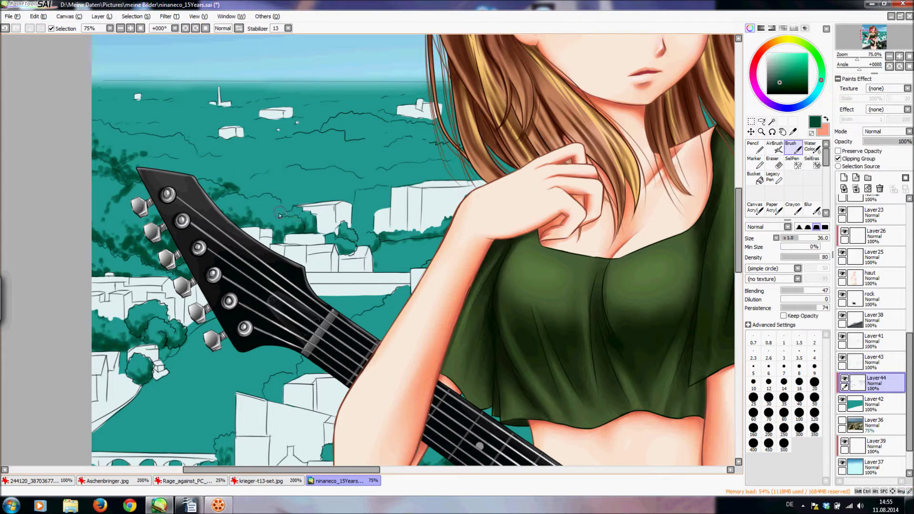
{"action": "mouse_move", "coordinate": [282, 205]}
{"action": "left_mouse_down"}
{"action": "mouse_move", "coordinate": [345, 190]}
{"action": "mouse_move", "coordinate": [325, 191]}
{"action": "left_mouse_up"}
{"action": "left_click_drag", "start_coordinate": [290, 202], "coordinate": [328, 191]}
{"action": "left_click_drag", "start_coordinate": [327, 189], "coordinate": [341, 199]}
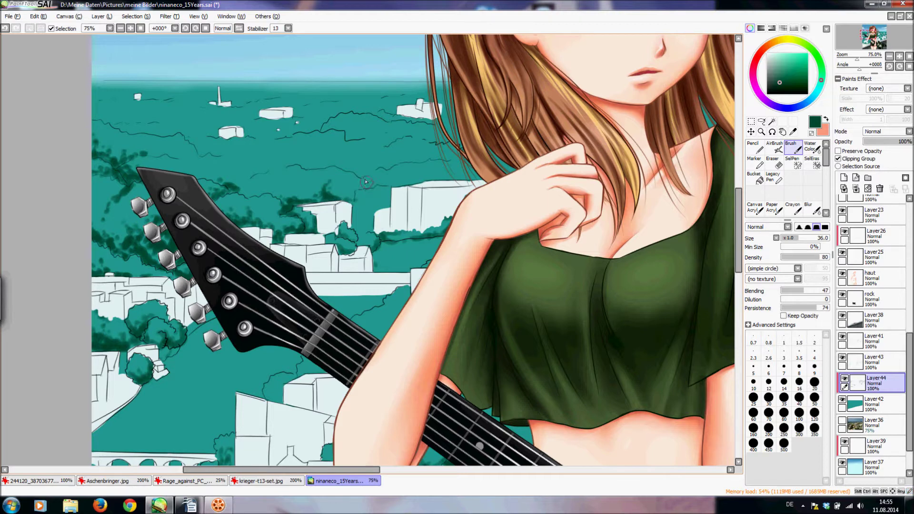
{"action": "left_click_drag", "start_coordinate": [355, 194], "coordinate": [371, 185]}
{"action": "mouse_move", "coordinate": [364, 228]}
{"action": "left_mouse_down"}
{"action": "mouse_move", "coordinate": [388, 205]}
{"action": "mouse_move", "coordinate": [367, 217]}
{"action": "mouse_move", "coordinate": [388, 193]}
{"action": "mouse_move", "coordinate": [366, 219]}
{"action": "mouse_move", "coordinate": [388, 192]}
{"action": "mouse_move", "coordinate": [375, 183]}
{"action": "mouse_move", "coordinate": [405, 176]}
{"action": "mouse_move", "coordinate": [388, 170]}
{"action": "mouse_move", "coordinate": [385, 184]}
{"action": "mouse_move", "coordinate": [402, 184]}
{"action": "mouse_move", "coordinate": [395, 173]}
{"action": "mouse_move", "coordinate": [415, 183]}
{"action": "mouse_move", "coordinate": [398, 176]}
{"action": "mouse_move", "coordinate": [411, 169]}
{"action": "mouse_move", "coordinate": [407, 180]}
{"action": "mouse_move", "coordinate": [443, 169]}
{"action": "mouse_move", "coordinate": [422, 178]}
{"action": "mouse_move", "coordinate": [451, 169]}
{"action": "mouse_move", "coordinate": [443, 179]}
{"action": "mouse_move", "coordinate": [480, 177]}
{"action": "mouse_move", "coordinate": [461, 162]}
{"action": "mouse_move", "coordinate": [476, 176]}
{"action": "mouse_move", "coordinate": [459, 180]}
{"action": "mouse_move", "coordinate": [484, 175]}
{"action": "mouse_move", "coordinate": [452, 171]}
{"action": "mouse_move", "coordinate": [464, 159]}
{"action": "mouse_move", "coordinate": [503, 161]}
{"action": "left_mouse_up"}
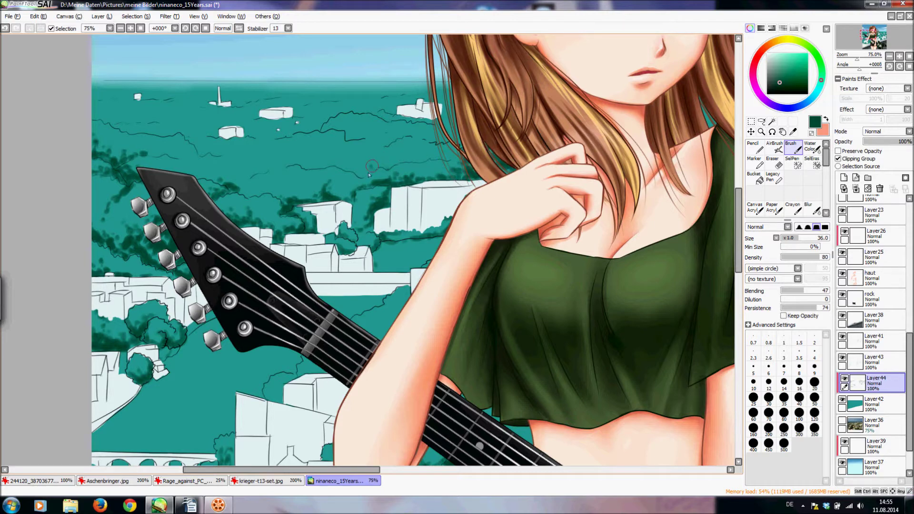
Paint a band of dark foliage shadows across the hillside from the hair to the headstock tip.
{"action": "left_click_drag", "start_coordinate": [387, 162], "coordinate": [453, 160]}
{"action": "mouse_move", "coordinate": [329, 163]}
{"action": "left_mouse_down"}
{"action": "mouse_move", "coordinate": [320, 164]}
{"action": "mouse_move", "coordinate": [358, 171]}
{"action": "mouse_move", "coordinate": [370, 162]}
{"action": "left_mouse_up"}
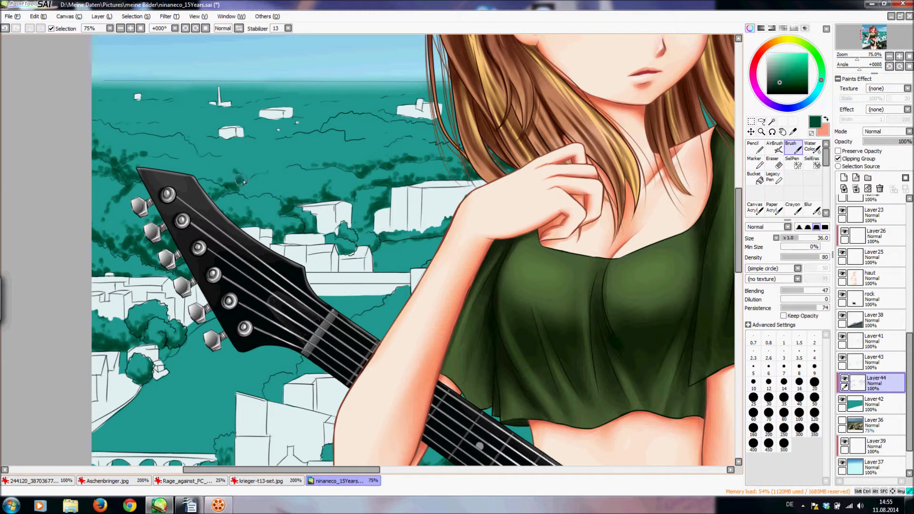
{"action": "left_click_drag", "start_coordinate": [262, 166], "coordinate": [285, 167]}
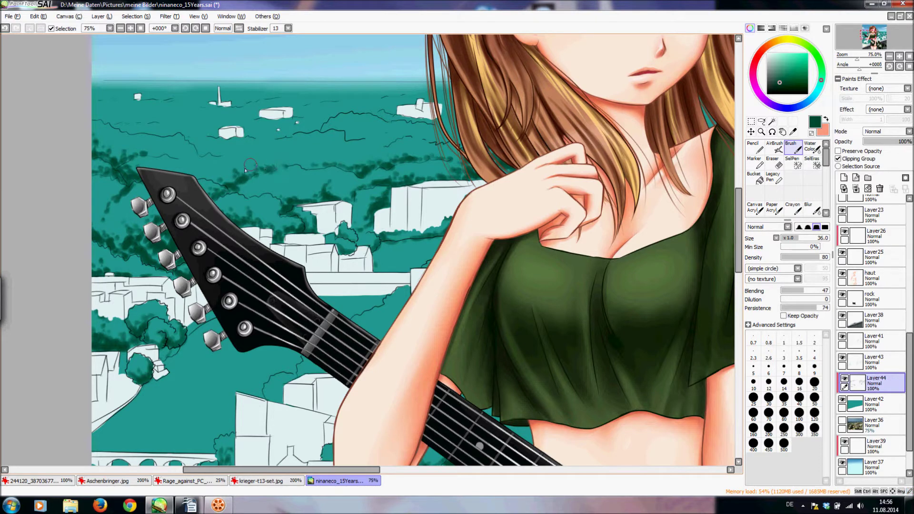
{"action": "left_click_drag", "start_coordinate": [200, 174], "coordinate": [214, 179]}
{"action": "left_click_drag", "start_coordinate": [205, 171], "coordinate": [223, 179]}
{"action": "mouse_move", "coordinate": [139, 153]}
{"action": "left_mouse_down"}
{"action": "mouse_move", "coordinate": [174, 174]}
{"action": "mouse_move", "coordinate": [194, 177]}
{"action": "left_mouse_up"}
{"action": "left_click_drag", "start_coordinate": [123, 165], "coordinate": [120, 168]}
Shade the more distant rows of trees below the small far-off houses, from the picture's edge to the hair.
{"action": "mouse_move", "coordinate": [116, 123]}
{"action": "left_mouse_down"}
{"action": "mouse_move", "coordinate": [124, 130]}
{"action": "mouse_move", "coordinate": [196, 124]}
{"action": "mouse_move", "coordinate": [149, 134]}
{"action": "mouse_move", "coordinate": [204, 135]}
{"action": "mouse_move", "coordinate": [193, 144]}
{"action": "mouse_move", "coordinate": [203, 155]}
{"action": "mouse_move", "coordinate": [190, 141]}
{"action": "mouse_move", "coordinate": [202, 157]}
{"action": "mouse_move", "coordinate": [212, 152]}
{"action": "mouse_move", "coordinate": [204, 146]}
{"action": "mouse_move", "coordinate": [224, 154]}
{"action": "mouse_move", "coordinate": [246, 129]}
{"action": "mouse_move", "coordinate": [265, 134]}
{"action": "mouse_move", "coordinate": [203, 135]}
{"action": "mouse_move", "coordinate": [305, 116]}
{"action": "mouse_move", "coordinate": [270, 139]}
{"action": "mouse_move", "coordinate": [303, 131]}
{"action": "left_mouse_up"}
{"action": "left_click_drag", "start_coordinate": [307, 128], "coordinate": [356, 138]}
{"action": "mouse_move", "coordinate": [291, 157]}
{"action": "left_mouse_down"}
{"action": "mouse_move", "coordinate": [316, 167]}
{"action": "mouse_move", "coordinate": [309, 156]}
{"action": "mouse_move", "coordinate": [323, 166]}
{"action": "mouse_move", "coordinate": [322, 148]}
{"action": "mouse_move", "coordinate": [273, 161]}
{"action": "left_mouse_up"}
{"action": "mouse_move", "coordinate": [264, 157]}
{"action": "left_mouse_down"}
{"action": "mouse_move", "coordinate": [257, 166]}
{"action": "mouse_move", "coordinate": [269, 162]}
{"action": "mouse_move", "coordinate": [259, 154]}
{"action": "mouse_move", "coordinate": [266, 165]}
{"action": "left_mouse_up"}
{"action": "mouse_move", "coordinate": [265, 164]}
{"action": "left_mouse_down"}
{"action": "mouse_move", "coordinate": [358, 156]}
{"action": "mouse_move", "coordinate": [319, 158]}
{"action": "mouse_move", "coordinate": [362, 164]}
{"action": "left_mouse_up"}
{"action": "left_click_drag", "start_coordinate": [418, 148], "coordinate": [439, 156]}
{"action": "mouse_move", "coordinate": [423, 158]}
{"action": "left_mouse_down"}
{"action": "mouse_move", "coordinate": [451, 160]}
{"action": "mouse_move", "coordinate": [462, 148]}
{"action": "mouse_move", "coordinate": [422, 137]}
{"action": "mouse_move", "coordinate": [455, 139]}
{"action": "mouse_move", "coordinate": [431, 123]}
{"action": "mouse_move", "coordinate": [449, 122]}
{"action": "mouse_move", "coordinate": [447, 87]}
{"action": "mouse_move", "coordinate": [383, 120]}
{"action": "mouse_move", "coordinate": [448, 111]}
{"action": "left_mouse_up"}
{"action": "mouse_move", "coordinate": [313, 128]}
{"action": "left_mouse_down"}
{"action": "mouse_move", "coordinate": [324, 117]}
{"action": "mouse_move", "coordinate": [313, 121]}
{"action": "left_mouse_up"}
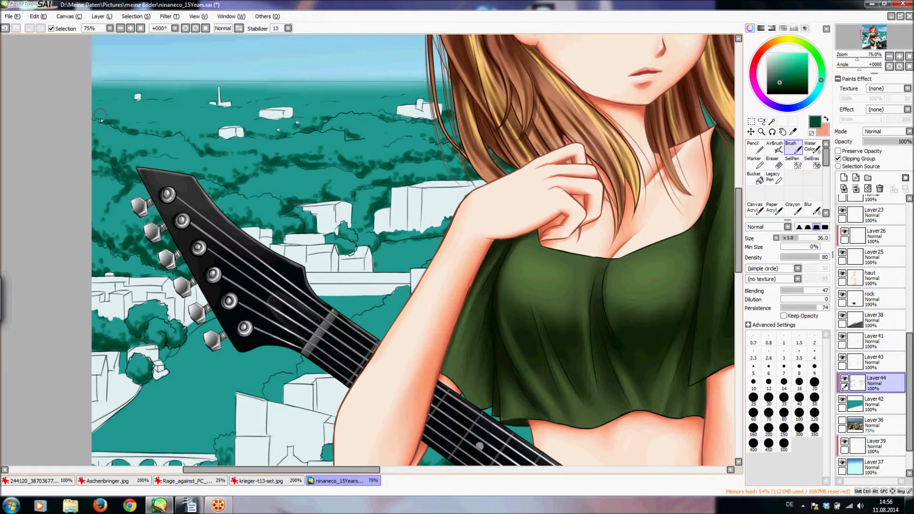
Add faint dark tree shadows near the horizon and shade the greenery below the long wall beside the guitar neck.
{"action": "left_click_drag", "start_coordinate": [119, 114], "coordinate": [135, 113]}
{"action": "left_click_drag", "start_coordinate": [198, 106], "coordinate": [252, 100]}
{"action": "left_click_drag", "start_coordinate": [246, 467], "coordinate": [266, 468]}
{"action": "left_click_drag", "start_coordinate": [310, 303], "coordinate": [331, 290]}
Check the shading of the lower city and touch up the round trees beside the guitar's tuning pegs.
{"action": "left_click_drag", "start_coordinate": [739, 207], "coordinate": [739, 230]}
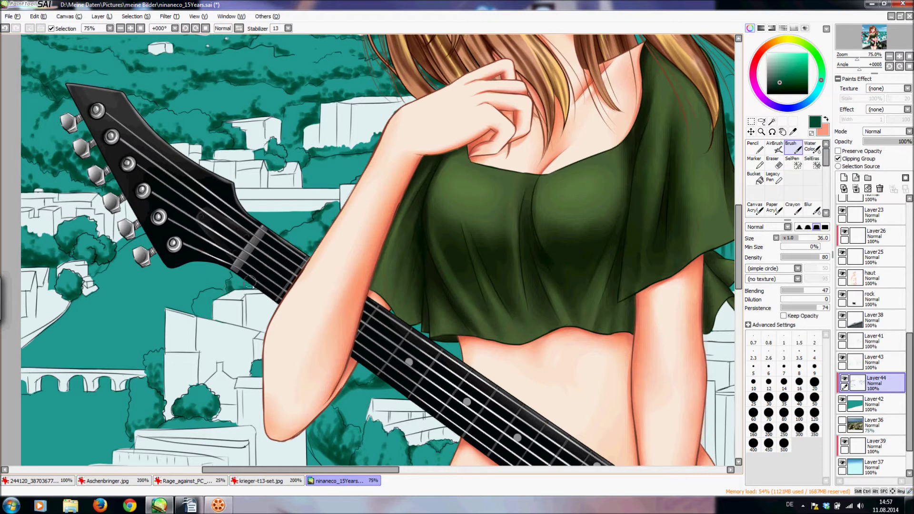
{"action": "scroll", "coordinate": [205, 219], "scroll_direction": "down", "scroll_amount": 4}
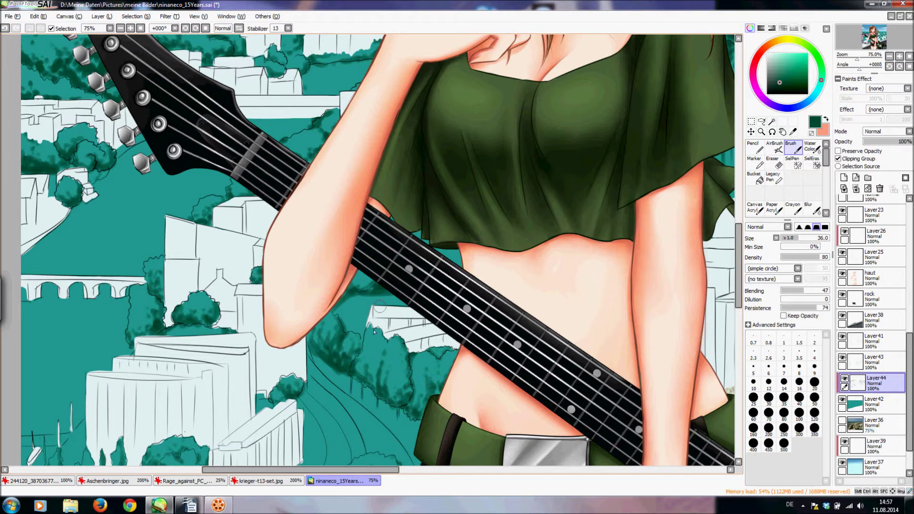
{"action": "scroll", "coordinate": [720, 279], "scroll_direction": "down", "scroll_amount": 3}
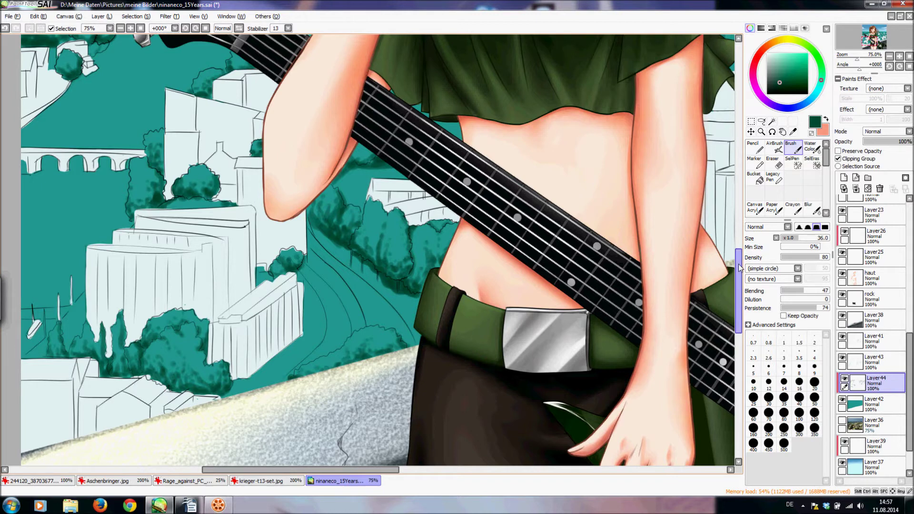
{"action": "scroll", "coordinate": [390, 381], "scroll_direction": "up", "scroll_amount": 5}
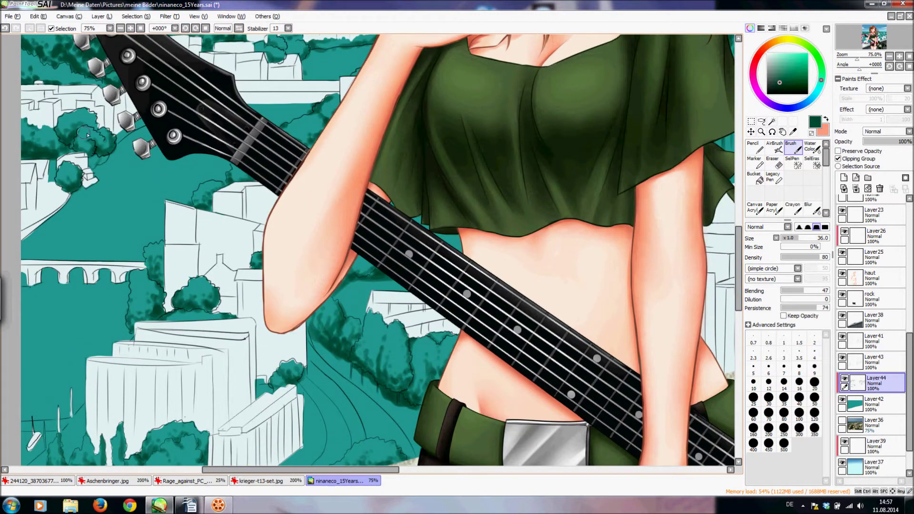
{"action": "mouse_move", "coordinate": [94, 142]}
{"action": "left_mouse_down"}
{"action": "mouse_move", "coordinate": [107, 140]}
{"action": "mouse_move", "coordinate": [110, 151]}
{"action": "left_mouse_up"}
{"action": "scroll", "coordinate": [601, 281], "scroll_direction": "up", "scroll_amount": 8}
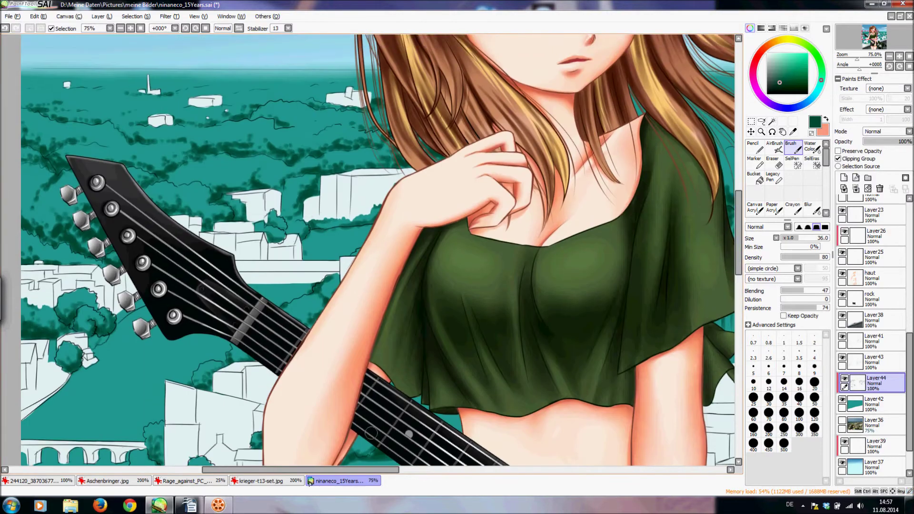
{"action": "left_click_drag", "start_coordinate": [317, 468], "coordinate": [276, 471]}
{"action": "left_click_drag", "start_coordinate": [739, 219], "coordinate": [739, 244]}
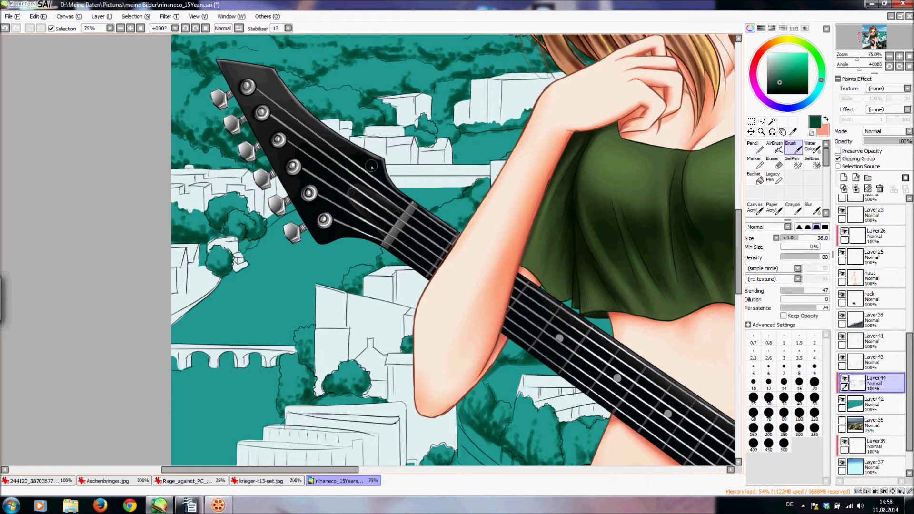
{"action": "left_click_drag", "start_coordinate": [739, 241], "coordinate": [740, 223]}
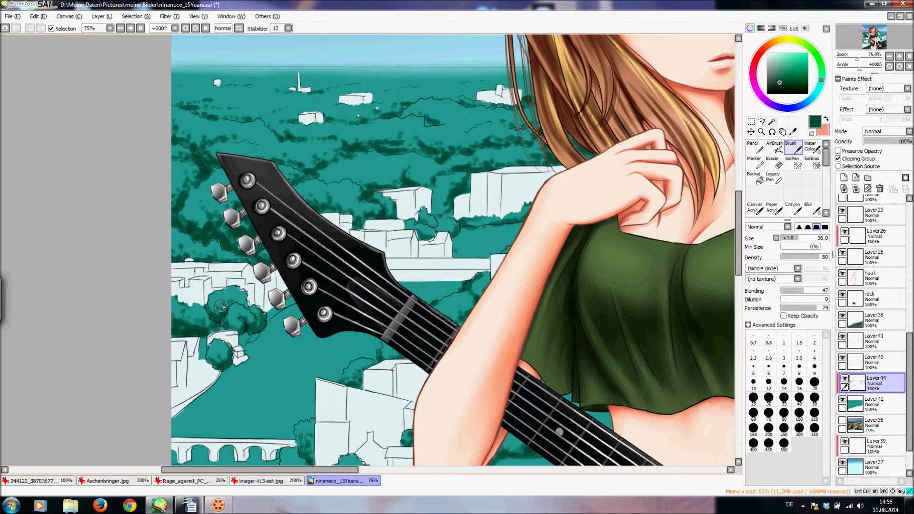
Shade the greenery between the end of the curved road and the low building at the picture's right edge.
{"action": "left_click_drag", "start_coordinate": [284, 469], "coordinate": [423, 443]}
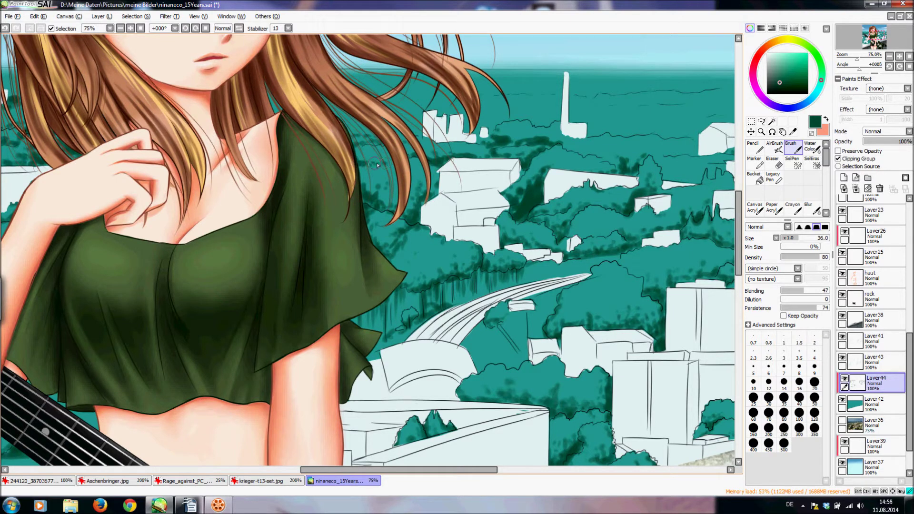
{"action": "left_click_drag", "start_coordinate": [370, 469], "coordinate": [441, 469]}
{"action": "mouse_move", "coordinate": [376, 263]}
{"action": "left_mouse_down"}
{"action": "mouse_move", "coordinate": [410, 285]}
{"action": "mouse_move", "coordinate": [405, 258]}
{"action": "mouse_move", "coordinate": [414, 287]}
{"action": "mouse_move", "coordinate": [432, 259]}
{"action": "mouse_move", "coordinate": [429, 282]}
{"action": "left_mouse_up"}
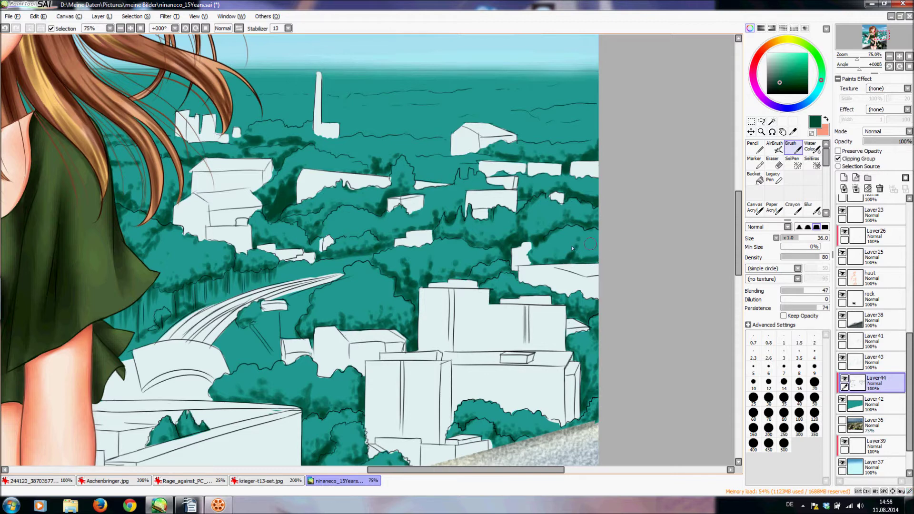
{"action": "left_click_drag", "start_coordinate": [511, 288], "coordinate": [508, 290]}
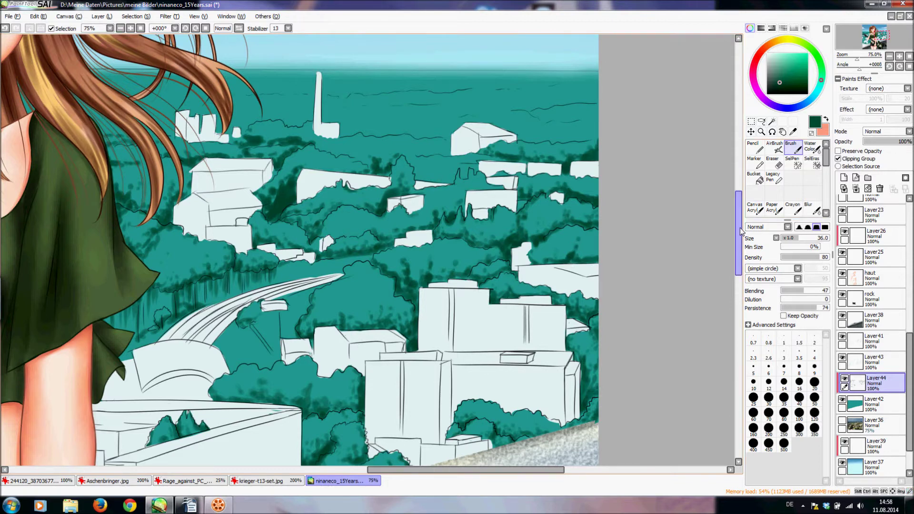
Shade the distant trees around the gabled house and between the long flat buildings with dark green strokes.
{"action": "left_click_drag", "start_coordinate": [739, 233], "coordinate": [740, 245]}
{"action": "left_click_drag", "start_coordinate": [323, 195], "coordinate": [387, 187]}
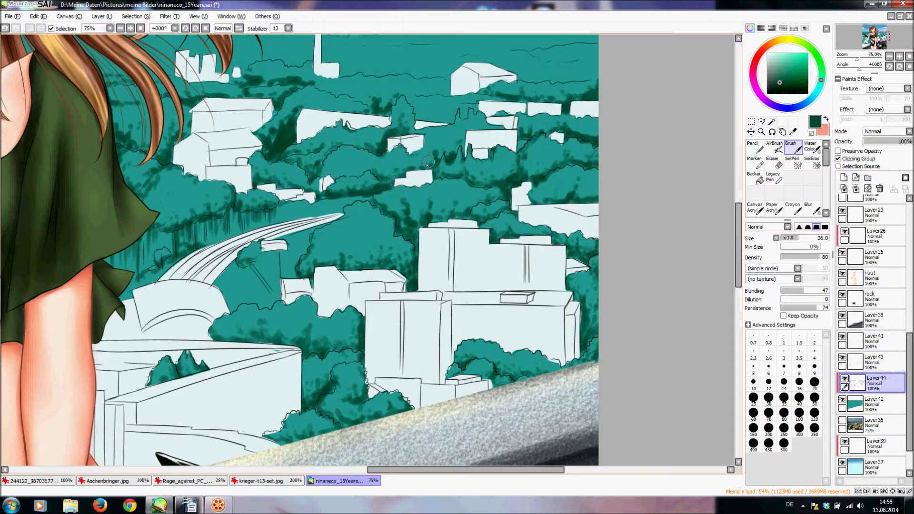
{"action": "scroll", "coordinate": [432, 214], "scroll_direction": "up", "scroll_amount": 3}
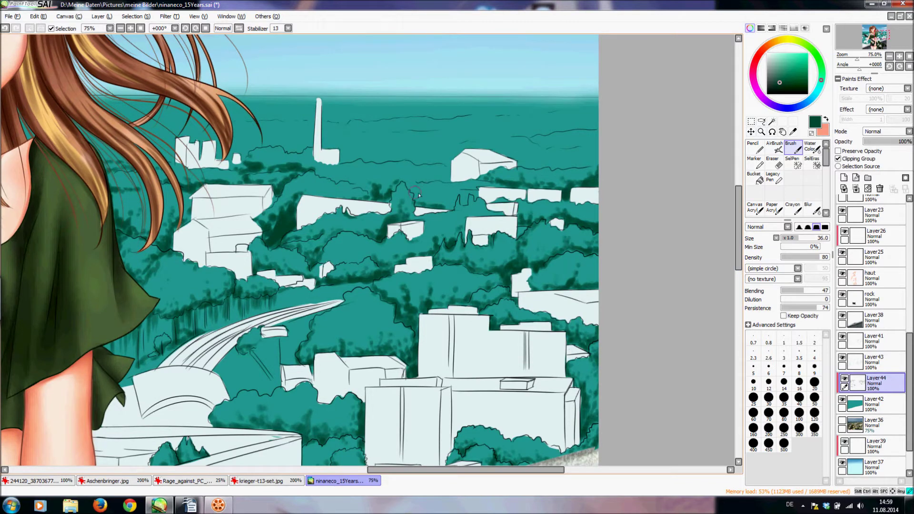
{"action": "mouse_move", "coordinate": [435, 201]}
{"action": "left_mouse_down"}
{"action": "mouse_move", "coordinate": [452, 207]}
{"action": "mouse_move", "coordinate": [489, 186]}
{"action": "mouse_move", "coordinate": [452, 189]}
{"action": "mouse_move", "coordinate": [476, 186]}
{"action": "left_mouse_up"}
{"action": "mouse_move", "coordinate": [419, 179]}
{"action": "left_mouse_down"}
{"action": "mouse_move", "coordinate": [446, 179]}
{"action": "mouse_move", "coordinate": [445, 167]}
{"action": "mouse_move", "coordinate": [447, 179]}
{"action": "mouse_move", "coordinate": [419, 178]}
{"action": "mouse_move", "coordinate": [450, 162]}
{"action": "left_mouse_up"}
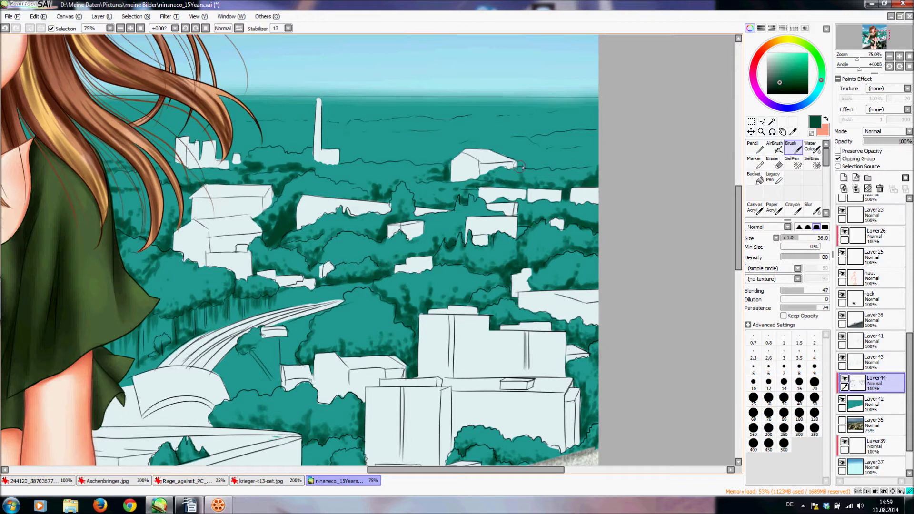
{"action": "mouse_move", "coordinate": [523, 166]}
{"action": "left_mouse_down"}
{"action": "mouse_move", "coordinate": [584, 165]}
{"action": "mouse_move", "coordinate": [555, 169]}
{"action": "mouse_move", "coordinate": [567, 166]}
{"action": "mouse_move", "coordinate": [537, 158]}
{"action": "mouse_move", "coordinate": [564, 163]}
{"action": "left_mouse_up"}
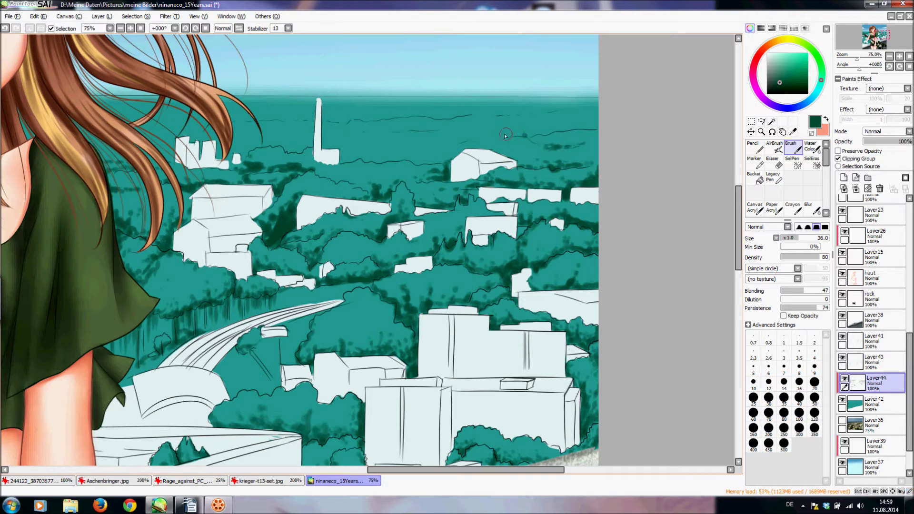
Add faint dark tree strokes near the horizon and shade the trees below the tall chimney and beside the hair.
{"action": "mouse_move", "coordinate": [531, 136]}
{"action": "left_mouse_down"}
{"action": "mouse_move", "coordinate": [495, 134]}
{"action": "mouse_move", "coordinate": [557, 133]}
{"action": "left_mouse_up"}
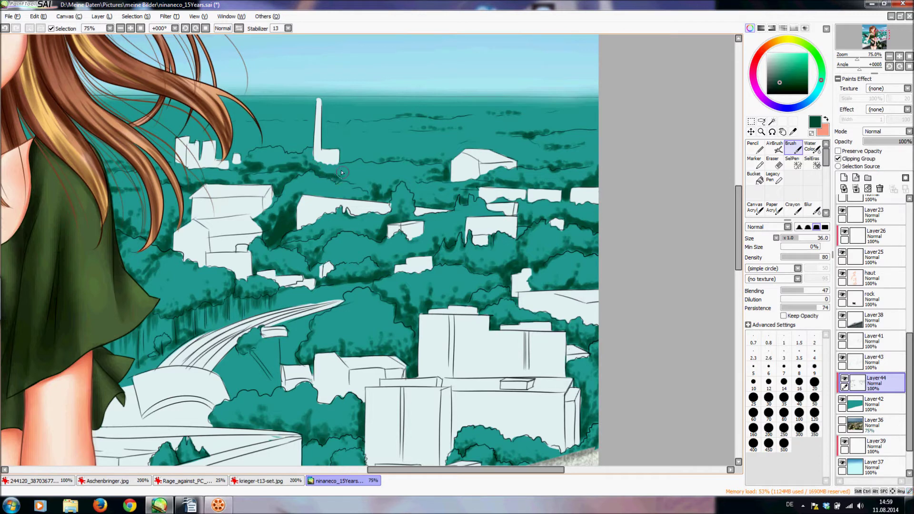
{"action": "left_click_drag", "start_coordinate": [360, 180], "coordinate": [371, 188]}
{"action": "left_click_drag", "start_coordinate": [242, 156], "coordinate": [244, 162]}
{"action": "left_click_drag", "start_coordinate": [230, 164], "coordinate": [241, 165]}
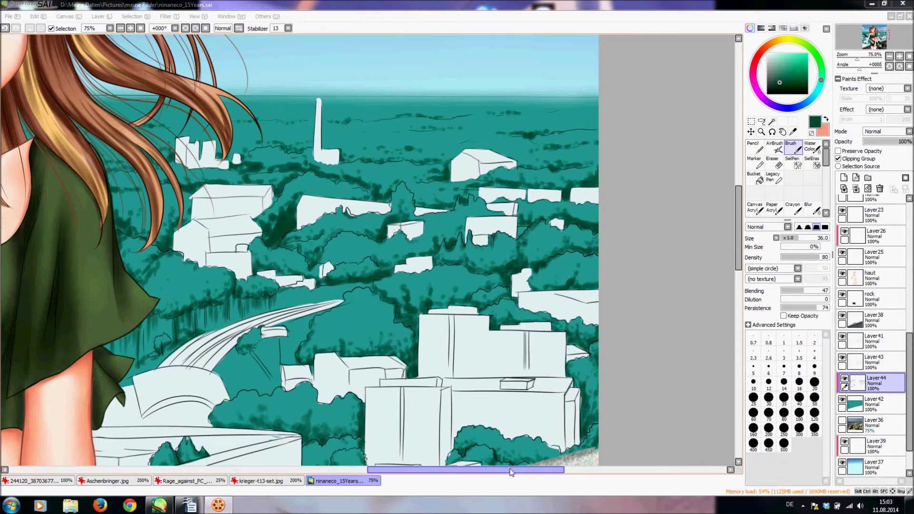
Compare the city with the tree shading layer hidden and shown, and darken the far trees near the horizon.
{"action": "mouse_move", "coordinate": [485, 471]}
{"action": "left_mouse_down"}
{"action": "mouse_move", "coordinate": [436, 475]}
{"action": "mouse_move", "coordinate": [493, 478]}
{"action": "left_mouse_up"}
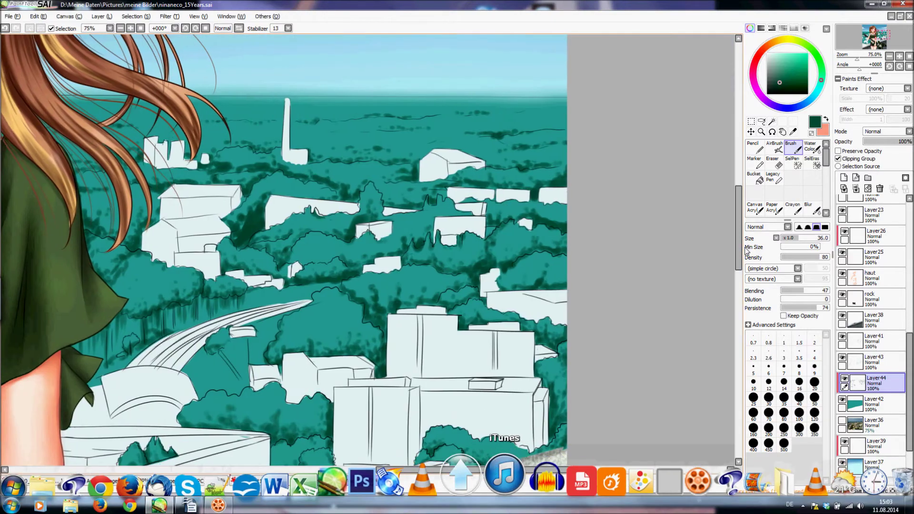
{"action": "mouse_move", "coordinate": [739, 248]}
{"action": "left_mouse_down"}
{"action": "mouse_move", "coordinate": [738, 229]}
{"action": "mouse_move", "coordinate": [738, 248]}
{"action": "left_mouse_up"}
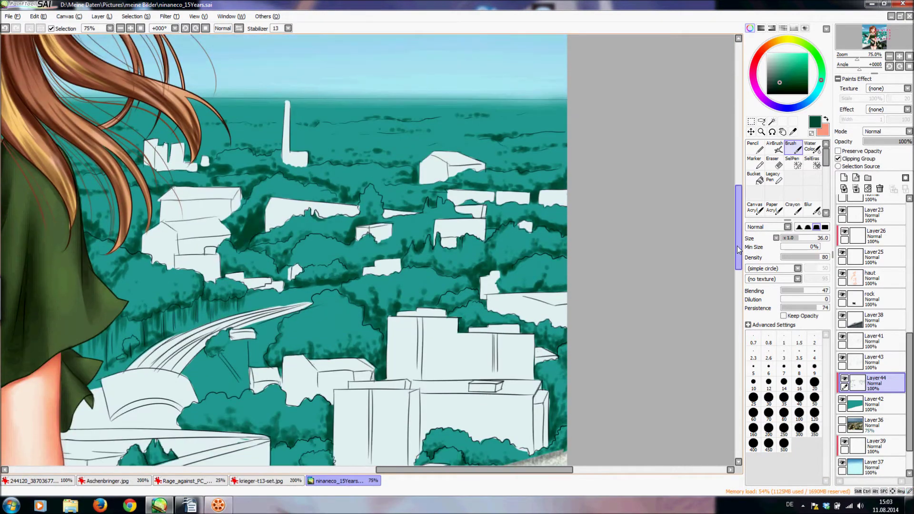
{"action": "left_click", "coordinate": [845, 379]}
{"action": "left_click", "coordinate": [844, 380]}
{"action": "left_click_drag", "start_coordinate": [526, 127], "coordinate": [540, 133]}
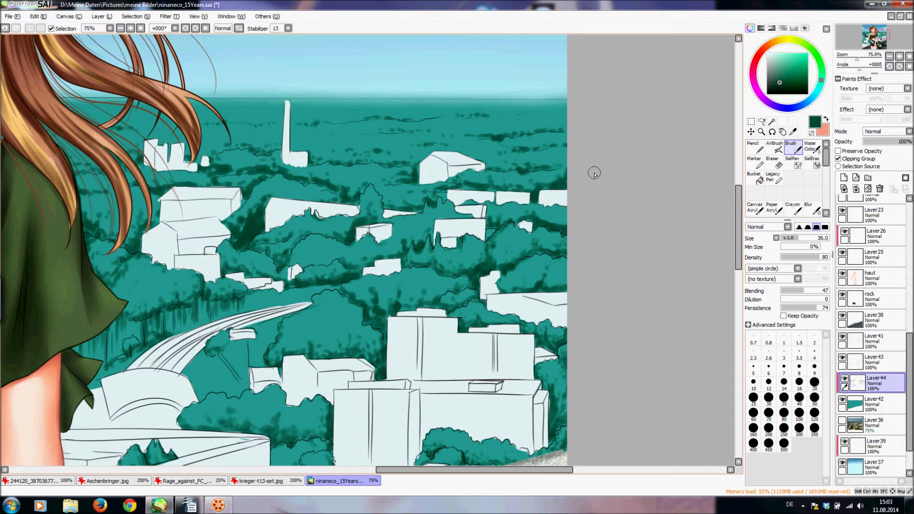
Check the tree shading on both sides of the figure and touch up the trees just above the stone wall.
{"action": "left_click_drag", "start_coordinate": [423, 471], "coordinate": [204, 431]}
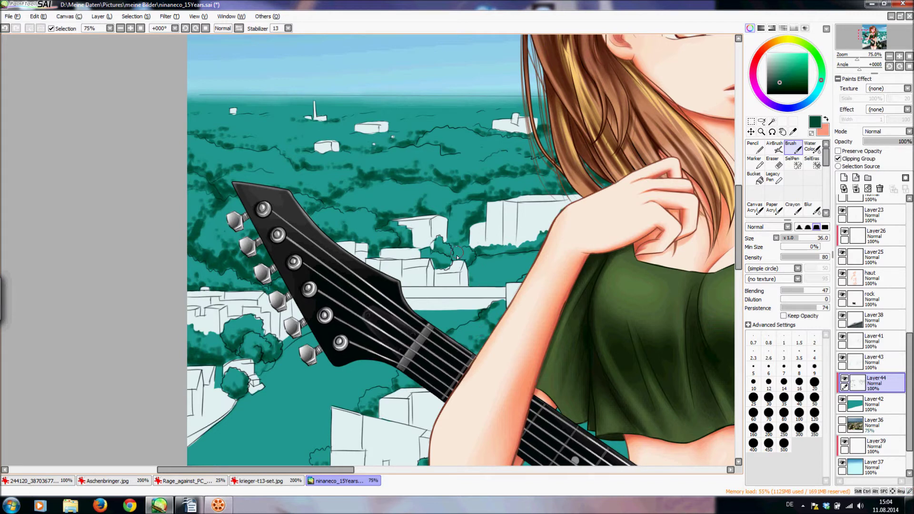
{"action": "left_click_drag", "start_coordinate": [257, 470], "coordinate": [423, 470]}
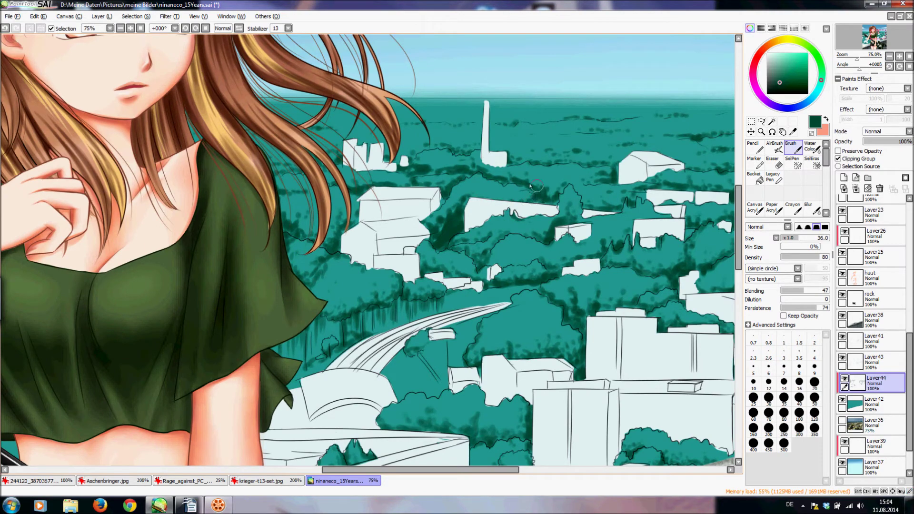
{"action": "left_click_drag", "start_coordinate": [739, 219], "coordinate": [738, 238]}
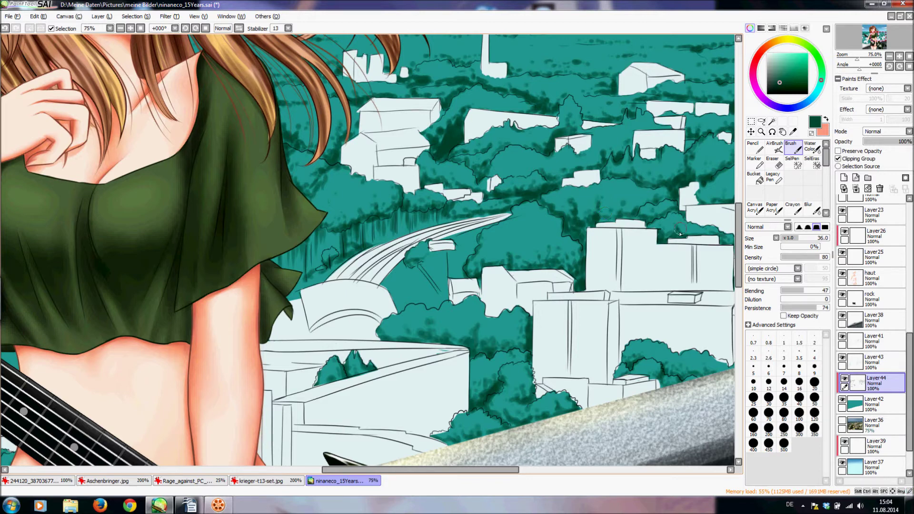
{"action": "left_click_drag", "start_coordinate": [376, 470], "coordinate": [427, 470]}
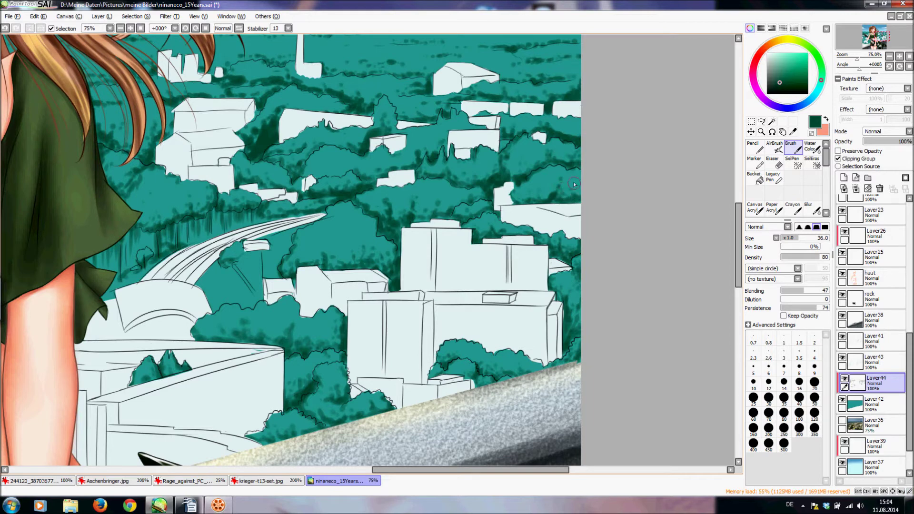
{"action": "left_click_drag", "start_coordinate": [739, 241], "coordinate": [743, 267]}
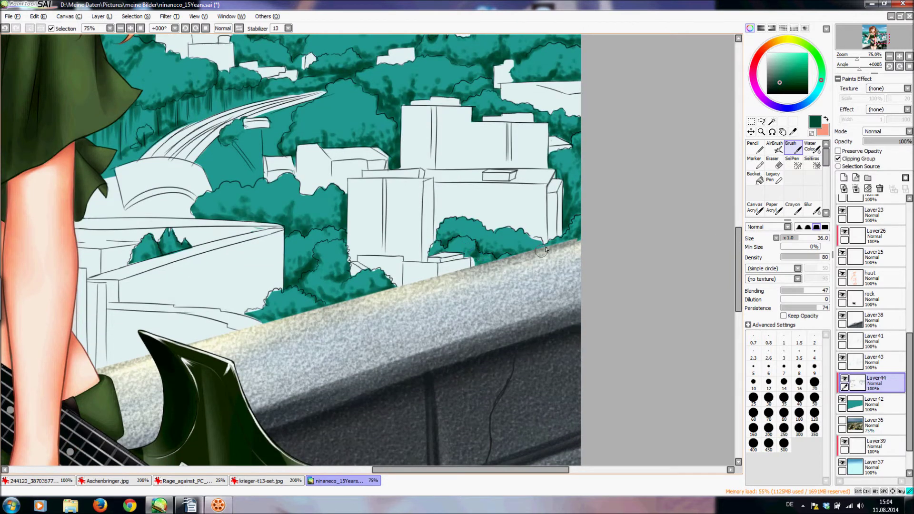
{"action": "left_click_drag", "start_coordinate": [363, 285], "coordinate": [360, 293]}
{"action": "left_click_drag", "start_coordinate": [327, 292], "coordinate": [326, 300]}
{"action": "left_click_drag", "start_coordinate": [317, 294], "coordinate": [314, 295]}
Touch up the shading of the trees between the curved road and the low houses.
{"action": "left_click_drag", "start_coordinate": [516, 471], "coordinate": [456, 472]}
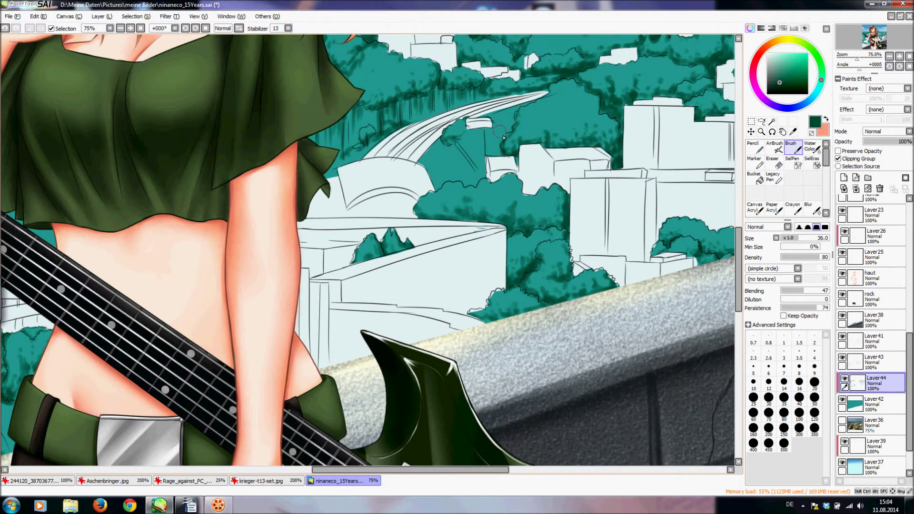
{"action": "left_click_drag", "start_coordinate": [513, 131], "coordinate": [506, 147]}
{"action": "left_click_drag", "start_coordinate": [742, 238], "coordinate": [741, 214]}
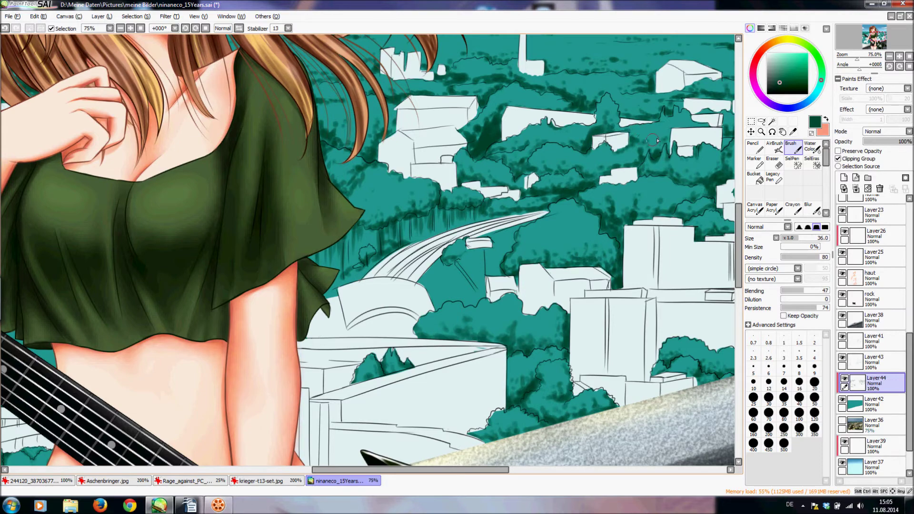
{"action": "left_click_drag", "start_coordinate": [453, 469], "coordinate": [493, 464]}
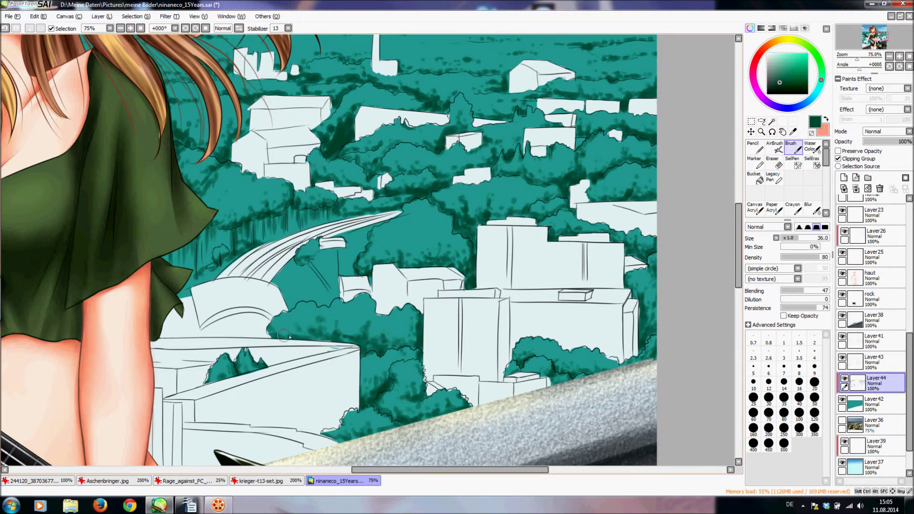
Examine the whole picture at 33.33% zoom with the tree shading layer hidden and shown.
{"action": "left_click_drag", "start_coordinate": [530, 469], "coordinate": [320, 470]}
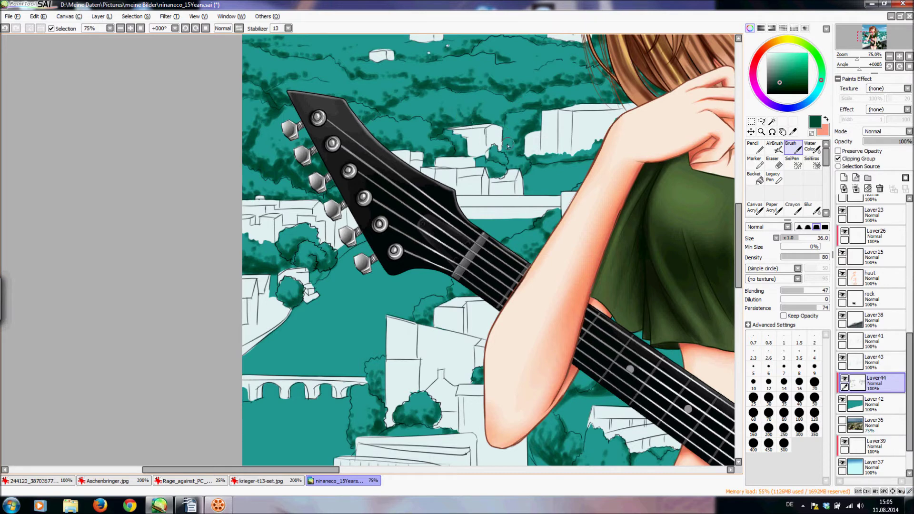
{"action": "scroll", "coordinate": [541, 164], "scroll_direction": "up", "scroll_amount": 3}
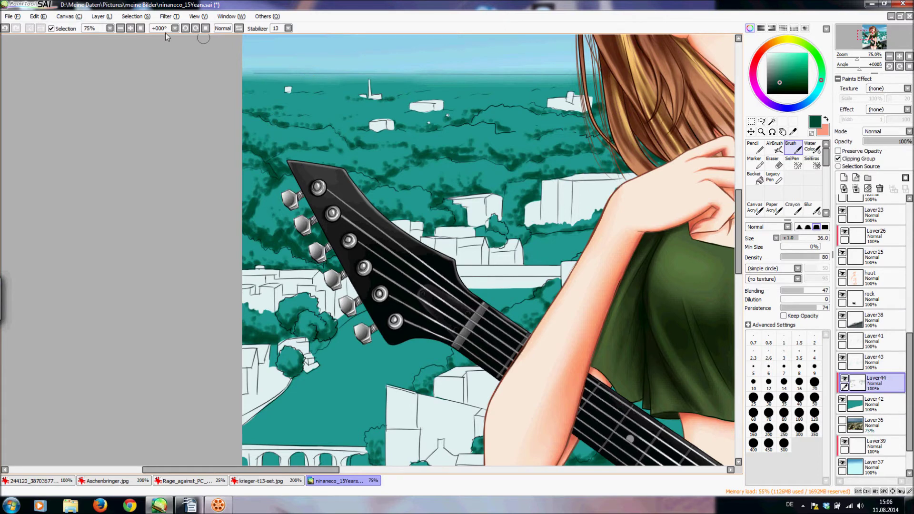
{"action": "left_click", "coordinate": [121, 29]}
{"action": "left_click", "coordinate": [120, 28]}
{"action": "left_click_drag", "start_coordinate": [403, 472], "coordinate": [433, 473]}
{"action": "scroll", "coordinate": [472, 304], "scroll_direction": "down", "scroll_amount": 3}
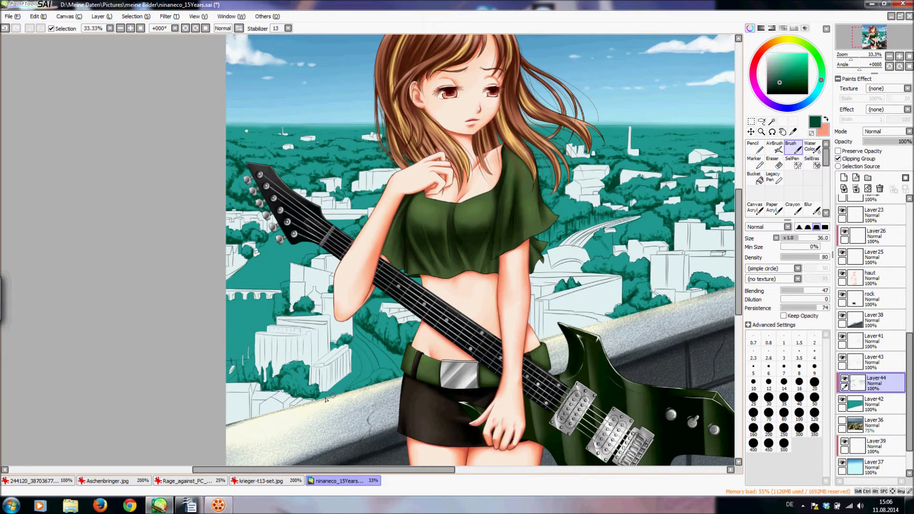
{"action": "left_click_drag", "start_coordinate": [412, 472], "coordinate": [434, 466]}
{"action": "left_click", "coordinate": [845, 380]}
{"action": "left_click", "coordinate": [845, 380]}
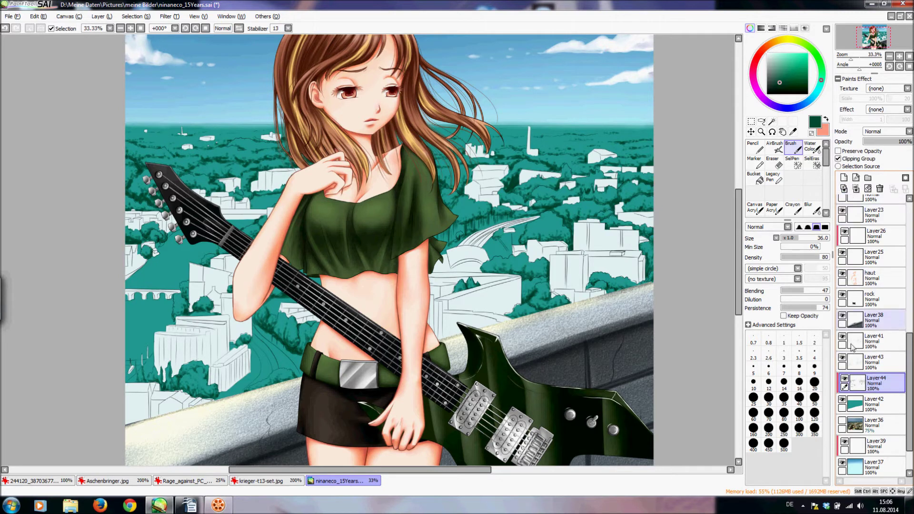
{"action": "left_click", "coordinate": [845, 381]}
{"action": "left_click", "coordinate": [845, 380]}
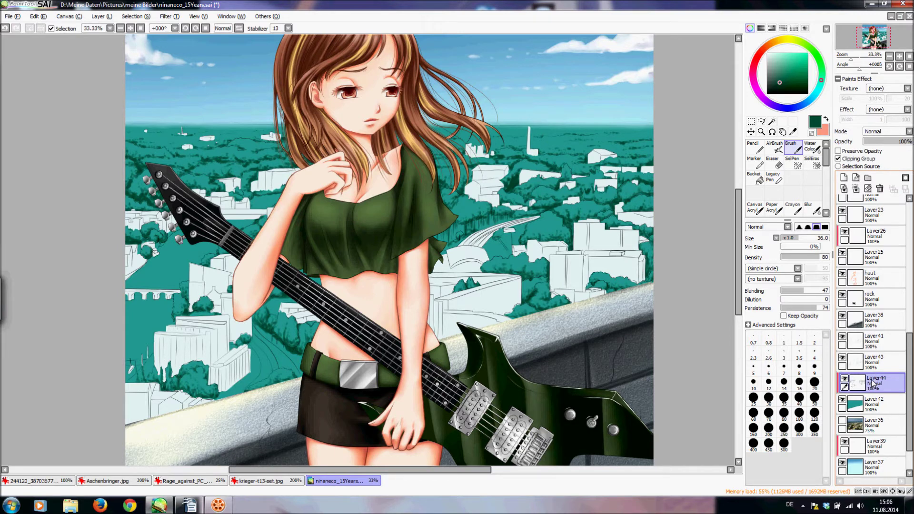
Merge the tree shading layer into the green base layer below and check the result by hiding and showing it.
{"action": "left_click", "coordinate": [812, 208]}
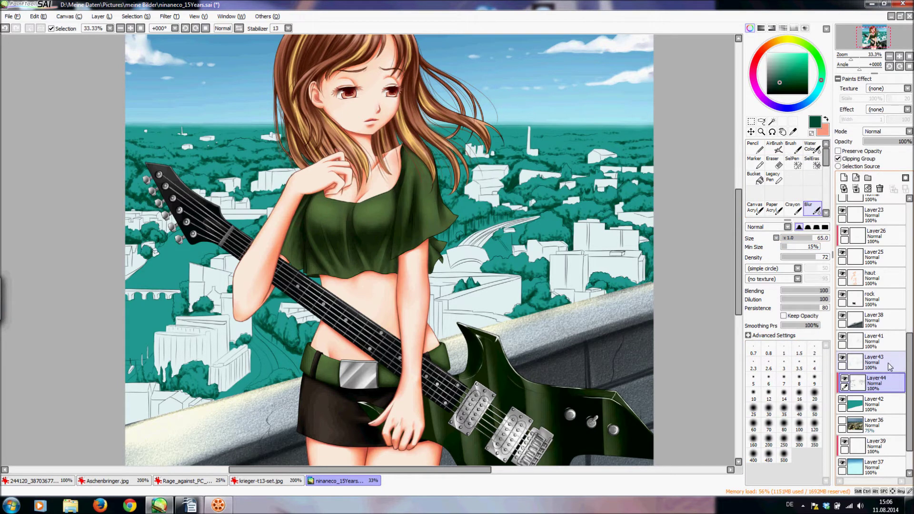
{"action": "key", "text": "ctrl+e"}
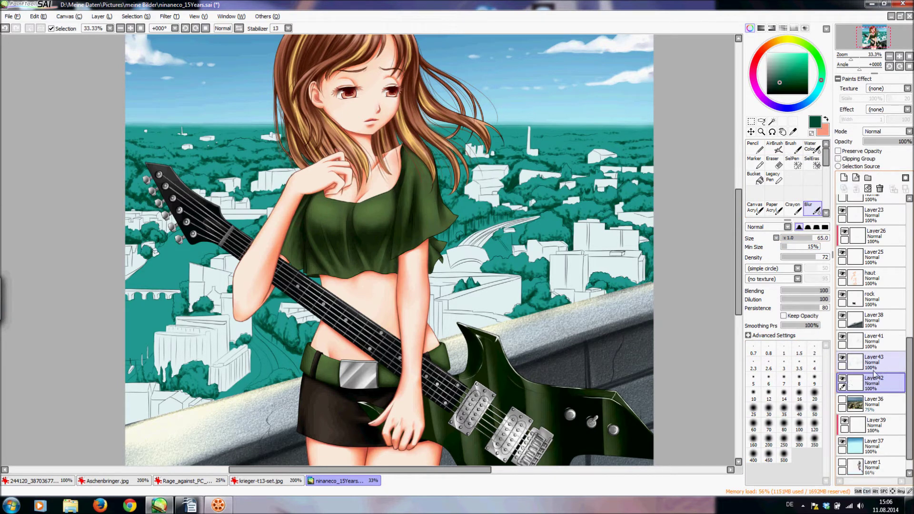
{"action": "left_click", "coordinate": [844, 380]}
{"action": "left_click", "coordinate": [842, 379]}
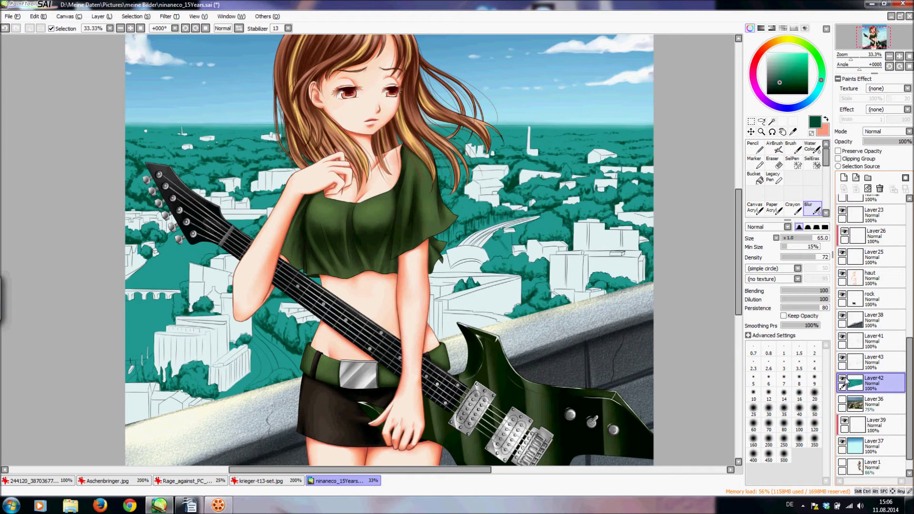
Identify the buildings layer, Layer43, and add a new clipping layer directly above it.
{"action": "left_click", "coordinate": [843, 359]}
{"action": "left_click", "coordinate": [842, 360]}
{"action": "left_click", "coordinate": [857, 362]}
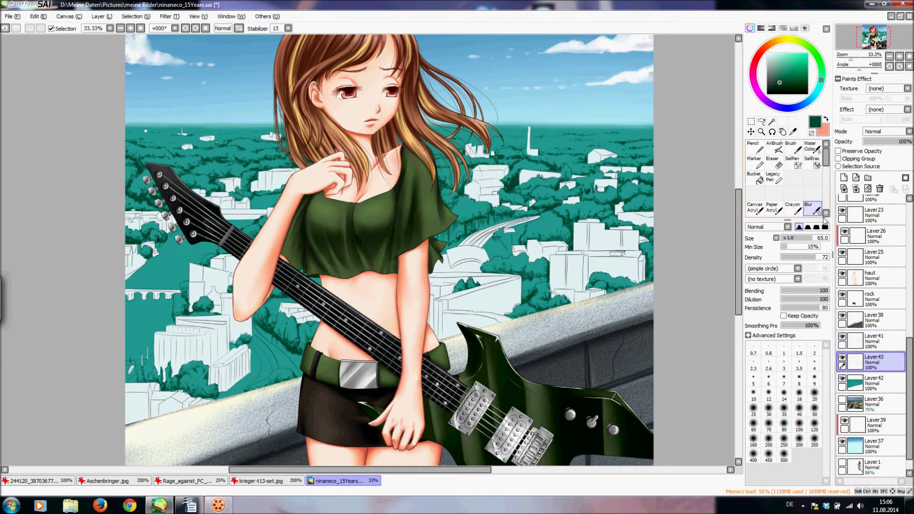
{"action": "left_click", "coordinate": [843, 177]}
{"action": "left_click", "coordinate": [838, 159]}
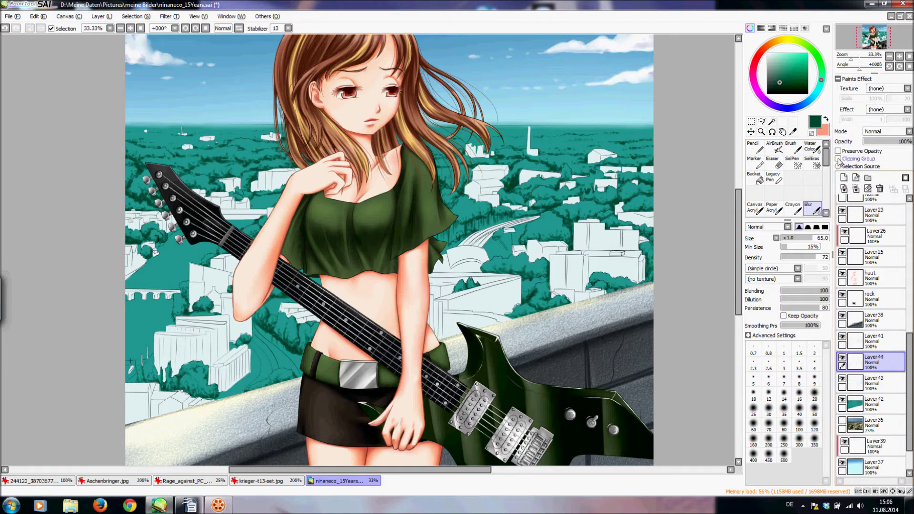
Shade the side walls of the two large houses beside the hair with a dark grey-green brush, size 62.
{"action": "left_click", "coordinate": [130, 28]}
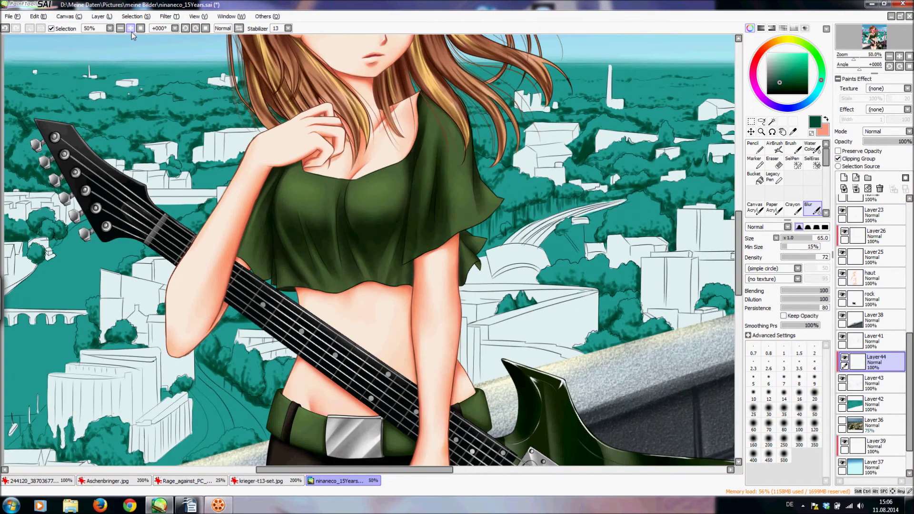
{"action": "left_click", "coordinate": [130, 28]}
{"action": "left_click_drag", "start_coordinate": [433, 470], "coordinate": [494, 476]}
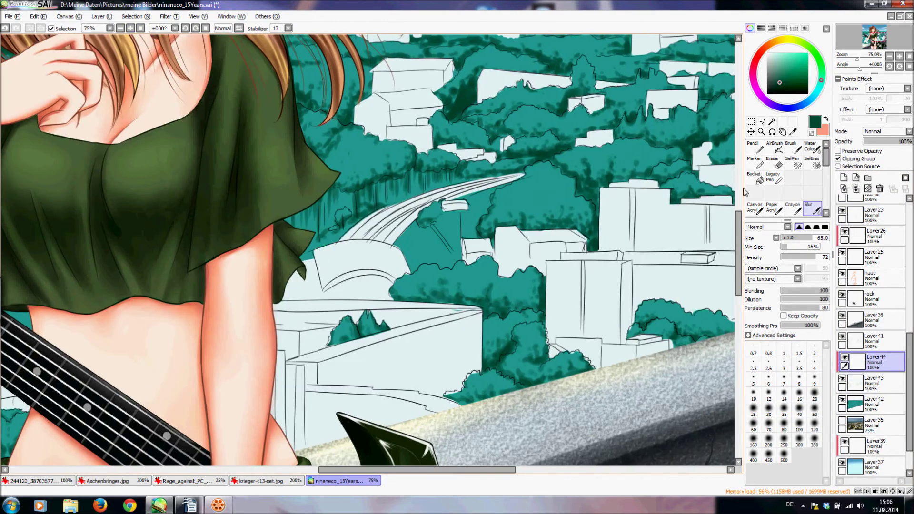
{"action": "left_click_drag", "start_coordinate": [738, 231], "coordinate": [738, 207]}
{"action": "left_click_drag", "start_coordinate": [778, 81], "coordinate": [771, 77]}
{"action": "left_click", "coordinate": [791, 147]}
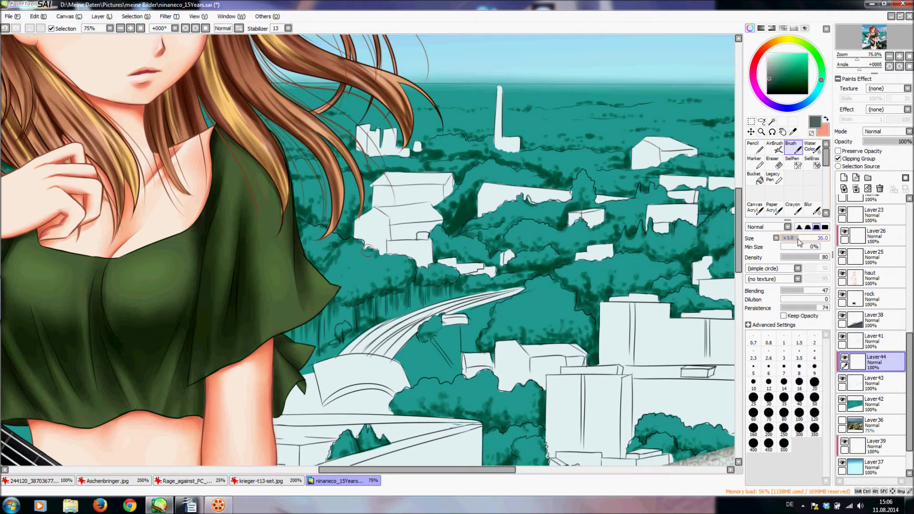
{"action": "mouse_move", "coordinate": [391, 228]}
{"action": "left_mouse_down"}
{"action": "mouse_move", "coordinate": [445, 223]}
{"action": "mouse_move", "coordinate": [393, 232]}
{"action": "left_mouse_up"}
{"action": "left_click_drag", "start_coordinate": [448, 183], "coordinate": [447, 196]}
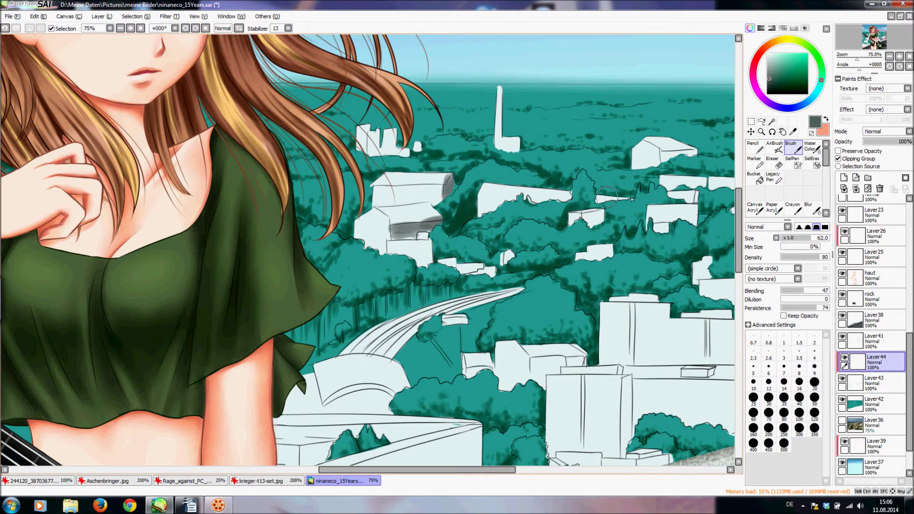
Shade the shadow sides of the small houses among the trees, the gabled house and the low building at the picture's edge.
{"action": "left_click_drag", "start_coordinate": [592, 218], "coordinate": [604, 224]}
{"action": "key", "text": "ctrl+z"}
{"action": "left_click_drag", "start_coordinate": [659, 228], "coordinate": [666, 230]}
{"action": "left_click_drag", "start_coordinate": [461, 470], "coordinate": [522, 473]}
{"action": "left_click_drag", "start_coordinate": [470, 178], "coordinate": [471, 185]}
{"action": "mouse_move", "coordinate": [446, 153]}
{"action": "left_mouse_down"}
{"action": "mouse_move", "coordinate": [432, 155]}
{"action": "mouse_move", "coordinate": [462, 152]}
{"action": "left_mouse_up"}
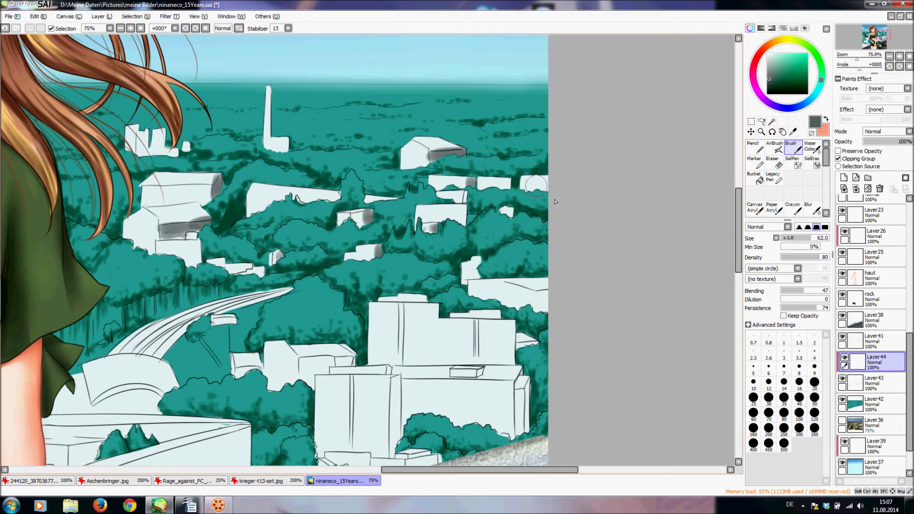
{"action": "left_click_drag", "start_coordinate": [545, 294], "coordinate": [542, 312]}
Paint vertical grey shadows on the end wall, front corner and facade groove of the lower high-rise block.
{"action": "left_click_drag", "start_coordinate": [738, 229], "coordinate": [739, 256]}
{"action": "left_click_drag", "start_coordinate": [519, 259], "coordinate": [520, 298]}
{"action": "left_click_drag", "start_coordinate": [518, 235], "coordinate": [519, 297]}
{"action": "left_click_drag", "start_coordinate": [400, 257], "coordinate": [399, 307]}
{"action": "left_click_drag", "start_coordinate": [396, 236], "coordinate": [393, 327]}
{"action": "left_click_drag", "start_coordinate": [352, 240], "coordinate": [352, 325]}
Shade the grooves and side edges of the upper high-rise towers and the walls of the low houses beside them.
{"action": "left_click_drag", "start_coordinate": [400, 169], "coordinate": [400, 233]}
{"action": "left_click_drag", "start_coordinate": [474, 186], "coordinate": [475, 230]}
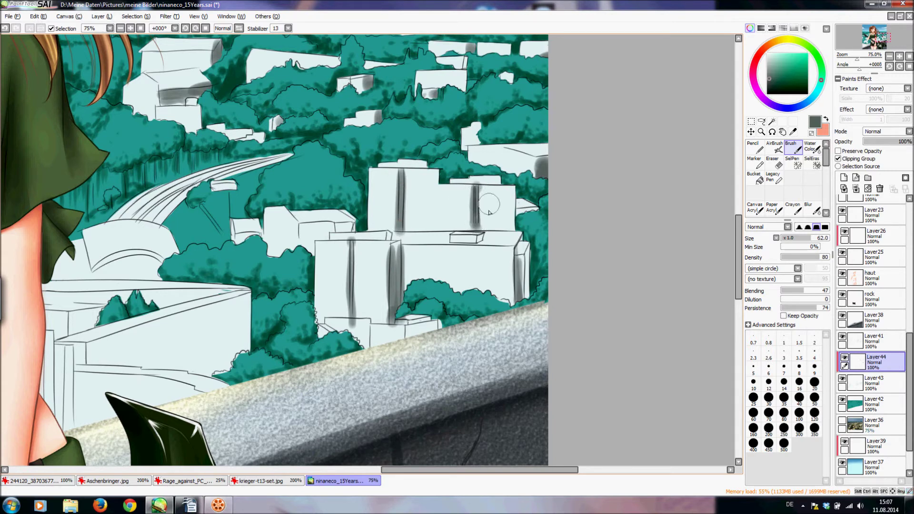
{"action": "left_click_drag", "start_coordinate": [435, 173], "coordinate": [438, 168]}
{"action": "left_click_drag", "start_coordinate": [512, 188], "coordinate": [512, 229]}
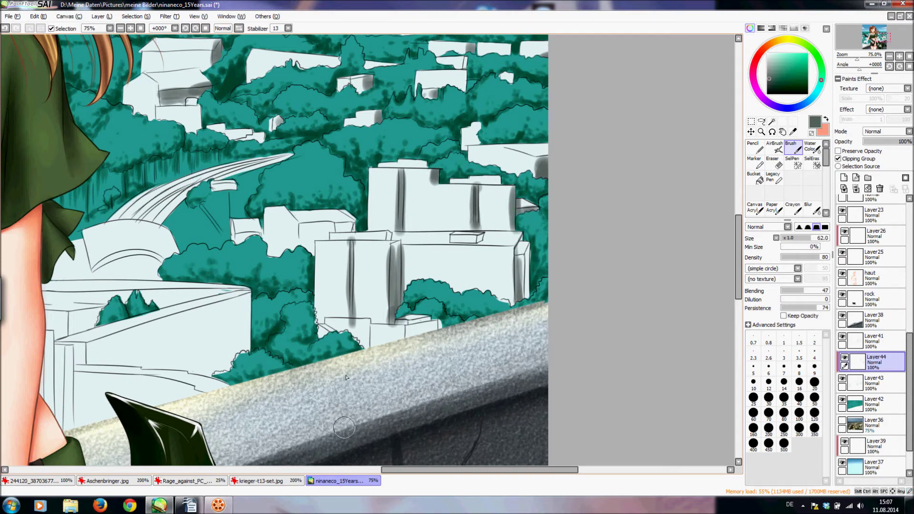
{"action": "mouse_move", "coordinate": [326, 223]}
{"action": "left_mouse_down"}
{"action": "mouse_move", "coordinate": [352, 226]}
{"action": "mouse_move", "coordinate": [348, 212]}
{"action": "mouse_move", "coordinate": [357, 223]}
{"action": "mouse_move", "coordinate": [329, 230]}
{"action": "mouse_move", "coordinate": [349, 215]}
{"action": "mouse_move", "coordinate": [318, 207]}
{"action": "mouse_move", "coordinate": [303, 242]}
{"action": "mouse_move", "coordinate": [299, 223]}
{"action": "mouse_move", "coordinate": [302, 247]}
{"action": "mouse_move", "coordinate": [324, 226]}
{"action": "left_mouse_up"}
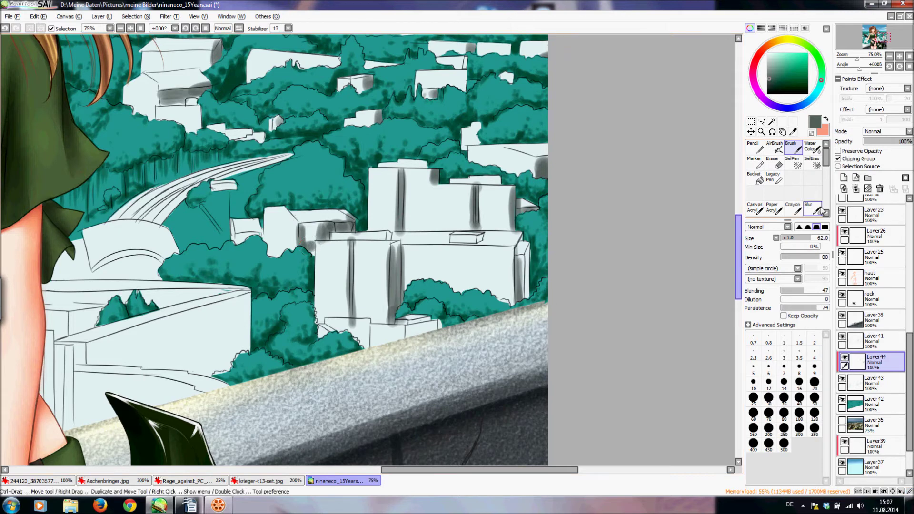
Deepen the grey shadows on the low houses beside the high-rise block and soften them with the Blur tool at size 65.
{"action": "left_click", "coordinate": [815, 209]}
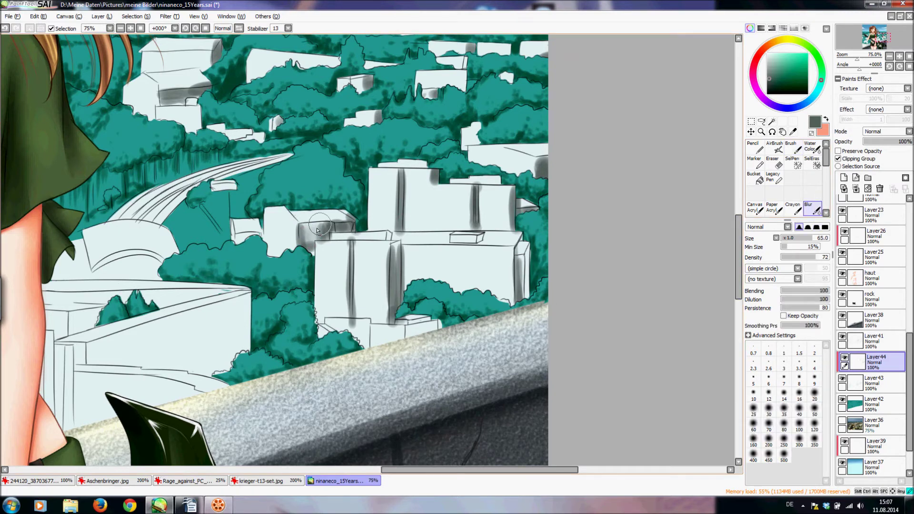
{"action": "left_click", "coordinate": [800, 149]}
{"action": "mouse_move", "coordinate": [247, 229]}
{"action": "left_mouse_down"}
{"action": "mouse_move", "coordinate": [297, 231]}
{"action": "mouse_move", "coordinate": [288, 230]}
{"action": "mouse_move", "coordinate": [282, 247]}
{"action": "mouse_move", "coordinate": [291, 231]}
{"action": "mouse_move", "coordinate": [296, 239]}
{"action": "mouse_move", "coordinate": [317, 212]}
{"action": "left_mouse_up"}
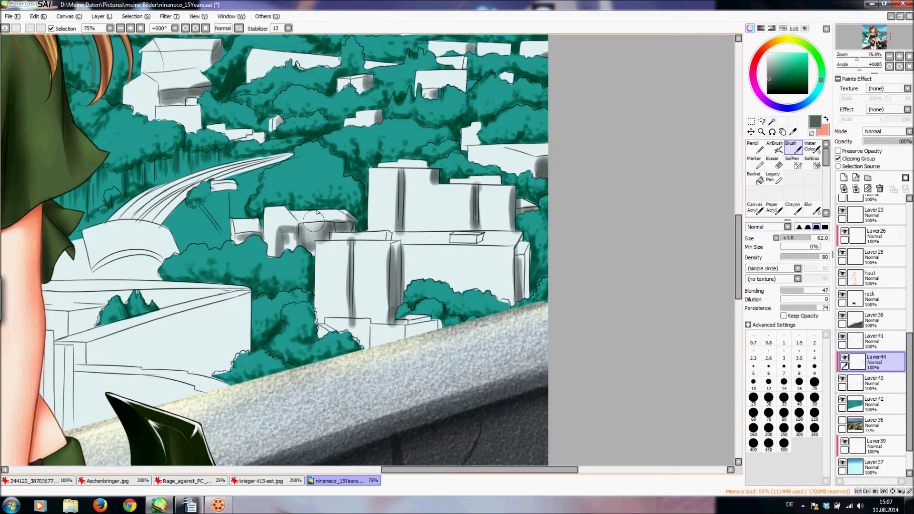
{"action": "left_click", "coordinate": [811, 208]}
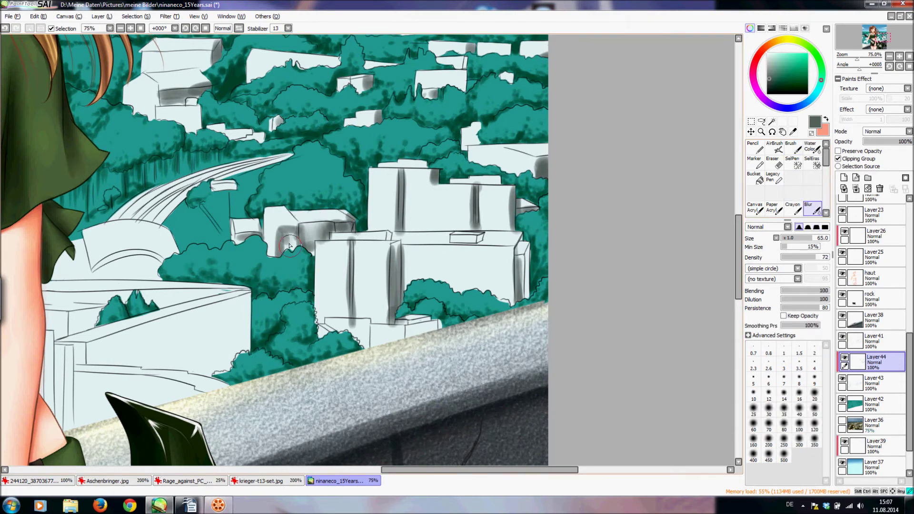
Paint a diagonal cast shadow on the lower high-rise facade and trim its edge with the eraser at size 33.
{"action": "left_click", "coordinate": [791, 147]}
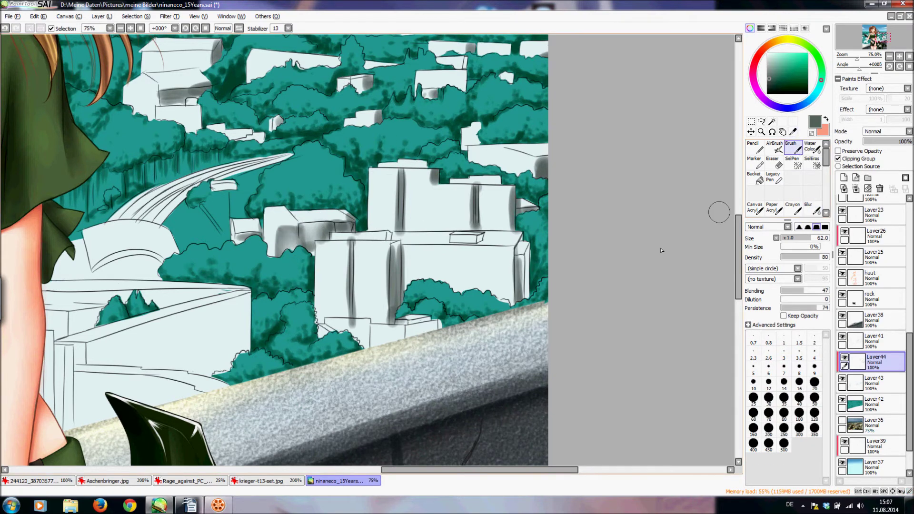
{"action": "mouse_move", "coordinate": [407, 247]}
{"action": "left_mouse_down"}
{"action": "mouse_move", "coordinate": [419, 267]}
{"action": "mouse_move", "coordinate": [405, 276]}
{"action": "mouse_move", "coordinate": [410, 262]}
{"action": "left_mouse_up"}
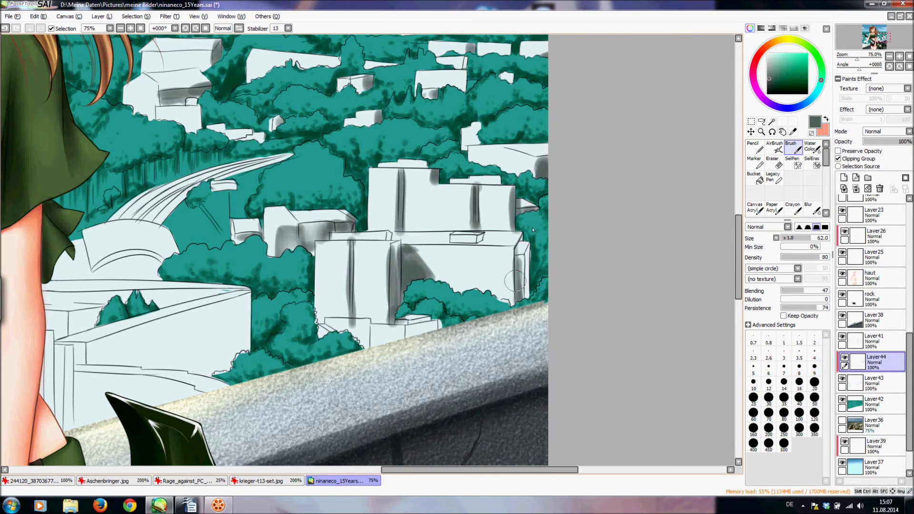
{"action": "key", "text": "e"}
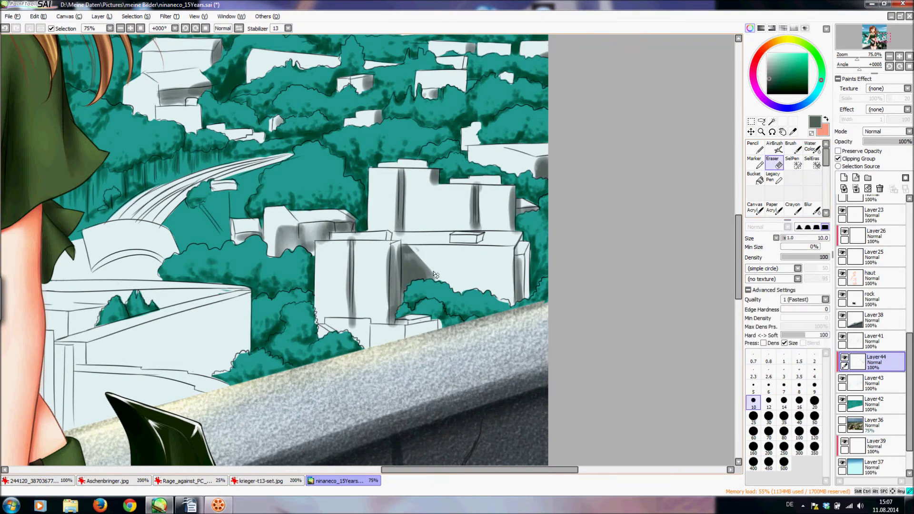
{"action": "left_click", "coordinate": [796, 239]}
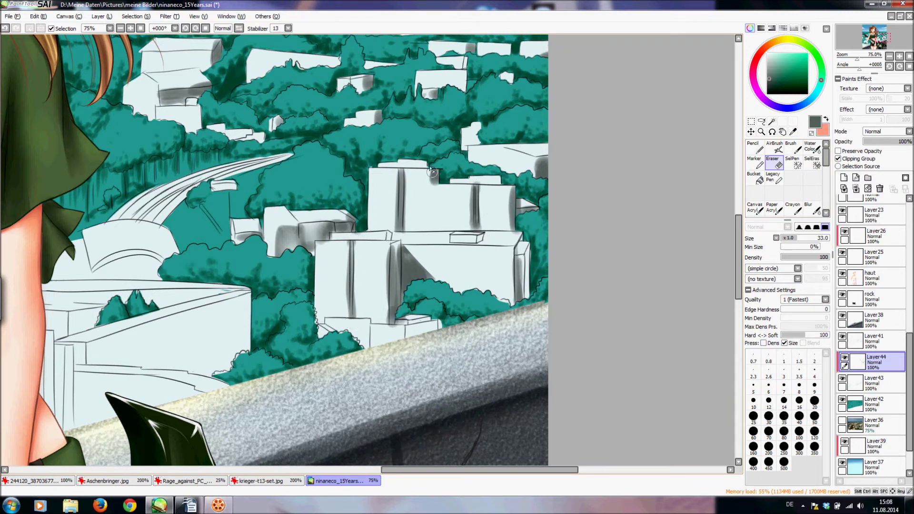
Shade the arched opening of the domed building and the ground strip in front of it, dropping the stray stroke on the flat building's corner.
{"action": "left_click", "coordinate": [799, 152]}
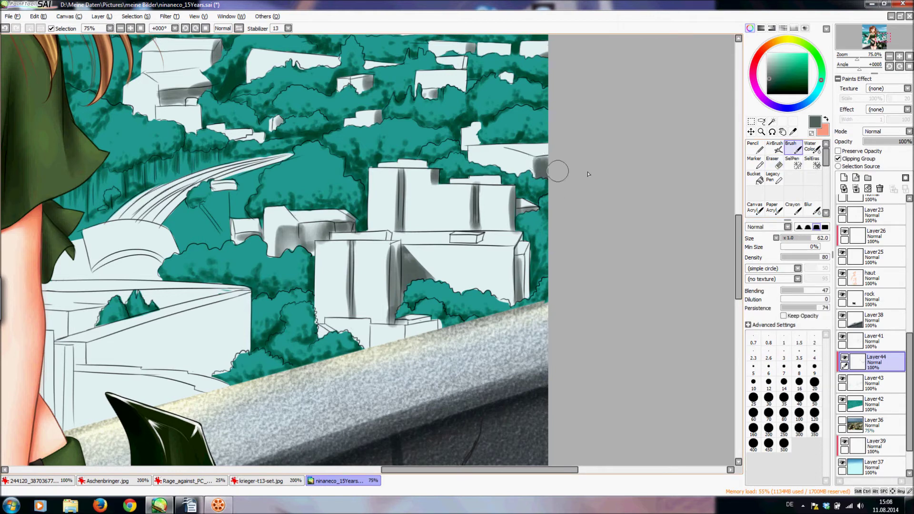
{"action": "left_click_drag", "start_coordinate": [741, 246], "coordinate": [744, 227]}
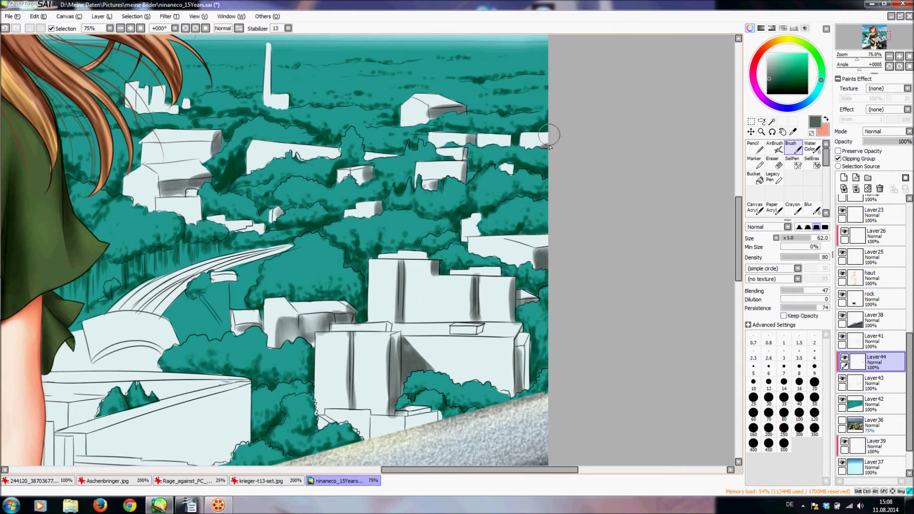
{"action": "left_click_drag", "start_coordinate": [395, 469], "coordinate": [284, 475]}
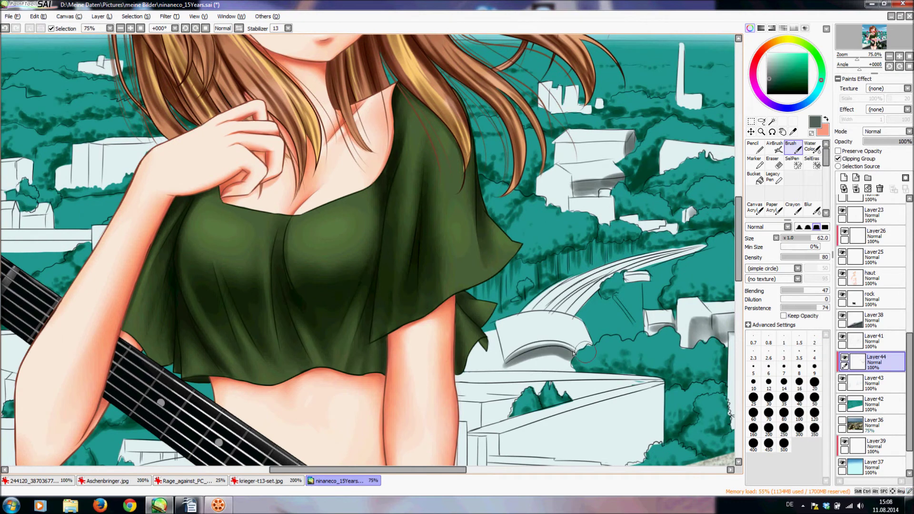
{"action": "mouse_move", "coordinate": [498, 363]}
{"action": "left_mouse_down"}
{"action": "mouse_move", "coordinate": [496, 336]}
{"action": "mouse_move", "coordinate": [505, 366]}
{"action": "mouse_move", "coordinate": [585, 352]}
{"action": "mouse_move", "coordinate": [580, 319]}
{"action": "mouse_move", "coordinate": [584, 343]}
{"action": "left_mouse_up"}
{"action": "mouse_move", "coordinate": [542, 380]}
{"action": "left_mouse_down"}
{"action": "mouse_move", "coordinate": [480, 369]}
{"action": "mouse_move", "coordinate": [577, 362]}
{"action": "mouse_move", "coordinate": [526, 365]}
{"action": "left_mouse_up"}
{"action": "left_click_drag", "start_coordinate": [738, 229], "coordinate": [733, 277]}
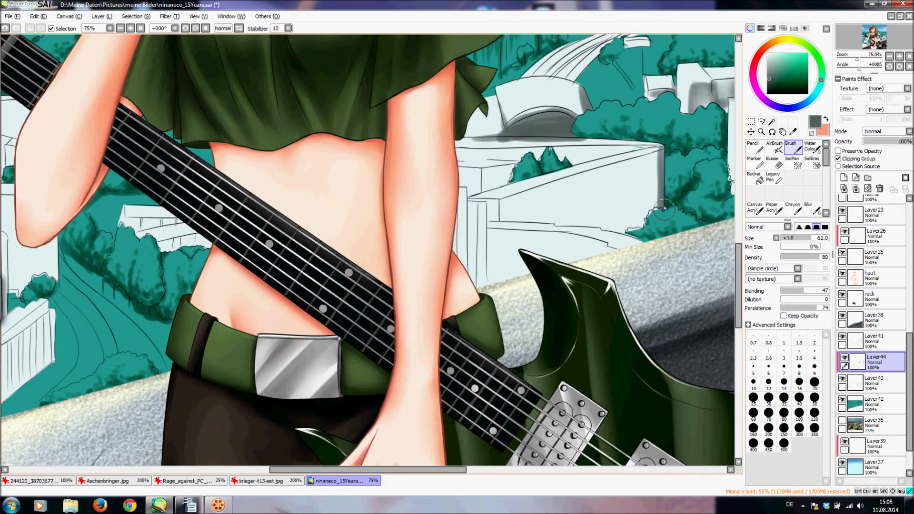
{"action": "key", "text": "ctrl+z"}
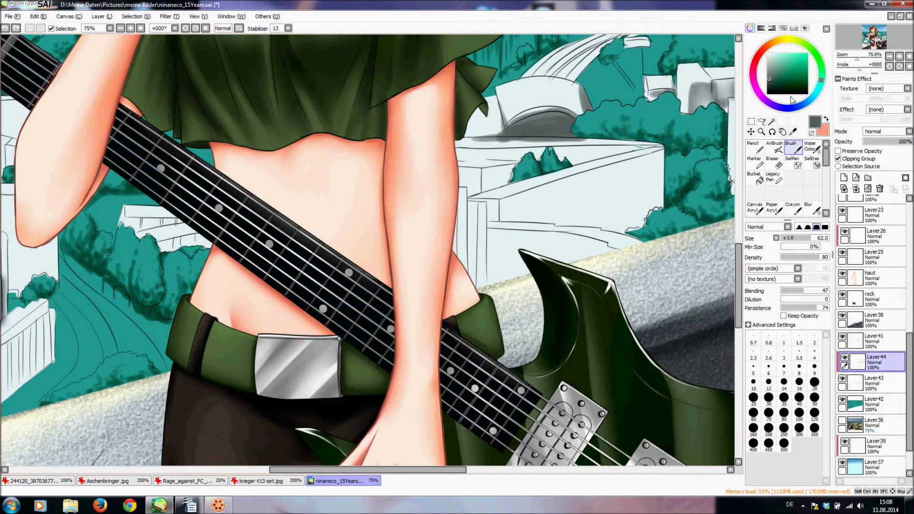
Sample the pale building colour and touch up the large flat building's roof corner on Layer43 with a hard brush, size 19.
{"action": "left_click", "coordinate": [826, 120]}
{"action": "left_click", "coordinate": [586, 152], "text": "alt"}
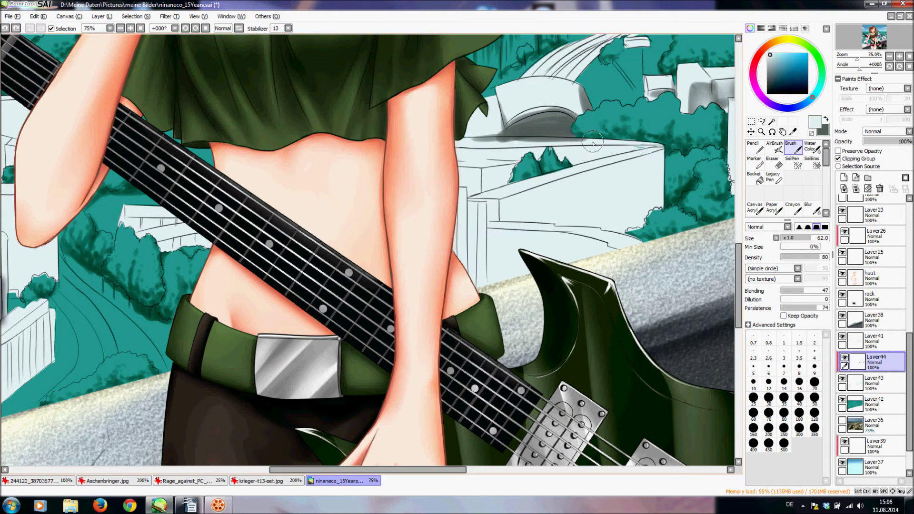
{"action": "scroll", "coordinate": [857, 362], "scroll_direction": "down", "scroll_amount": 1}
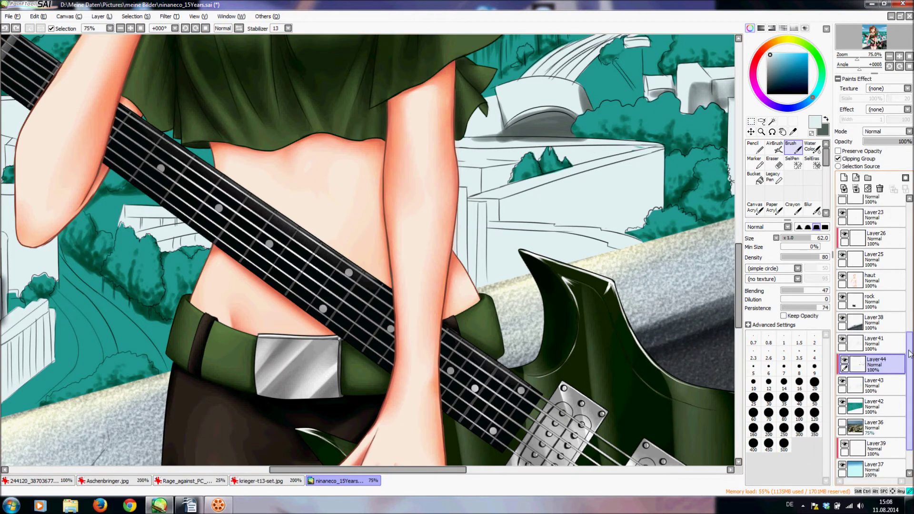
{"action": "left_click", "coordinate": [843, 363]}
{"action": "left_click", "coordinate": [843, 363]}
{"action": "left_click", "coordinate": [873, 368]}
{"action": "left_click_drag", "start_coordinate": [805, 241], "coordinate": [793, 242]}
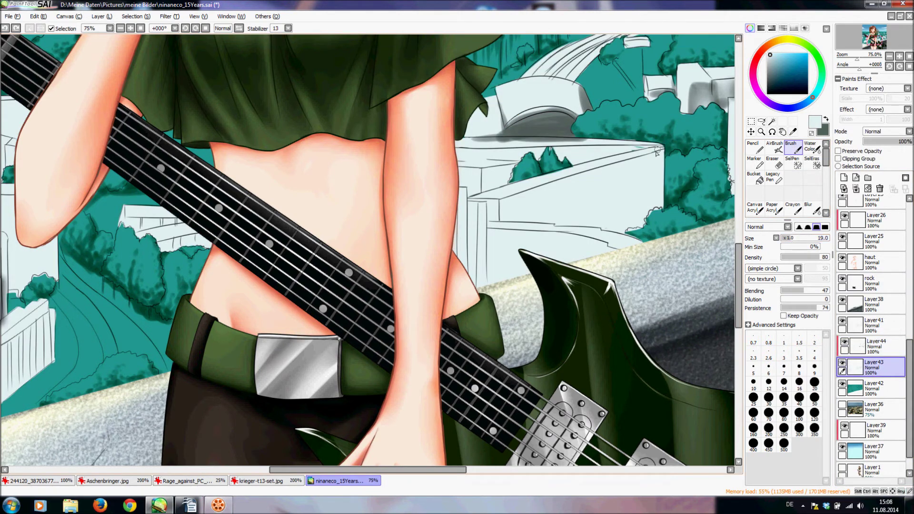
{"action": "left_click", "coordinate": [825, 227]}
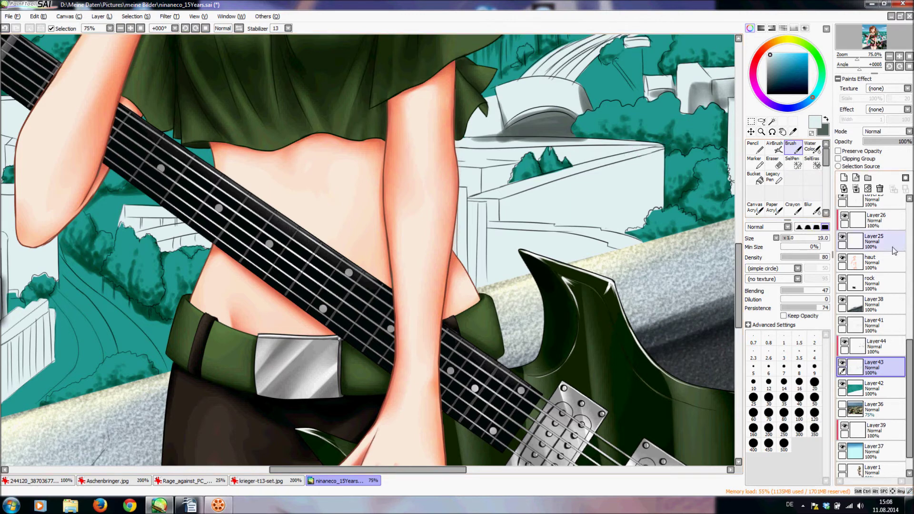
{"action": "left_click", "coordinate": [843, 364]}
{"action": "left_click", "coordinate": [843, 365]}
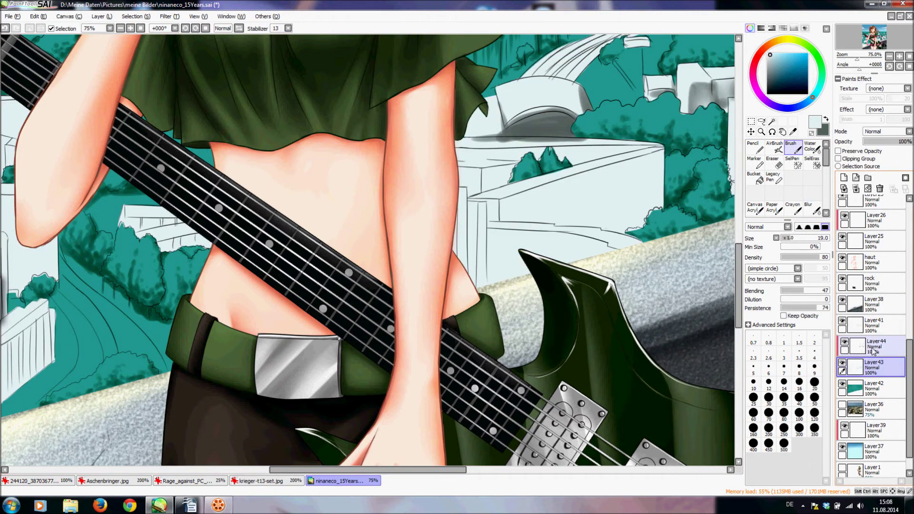
Shade the outer corner edge of the large flat building on Layer44 with the dark grey-green brush at size 45.
{"action": "left_click", "coordinate": [876, 346]}
{"action": "left_click", "coordinate": [825, 120]}
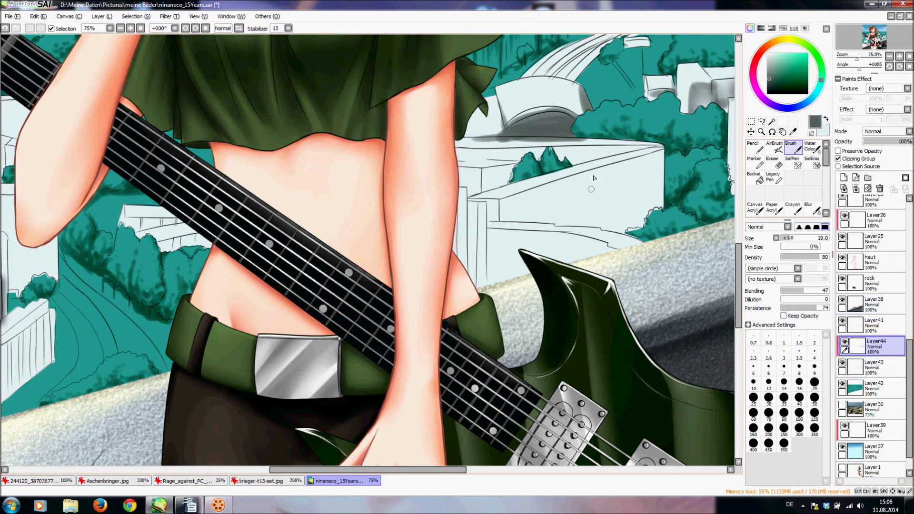
{"action": "left_click_drag", "start_coordinate": [792, 242], "coordinate": [796, 239]}
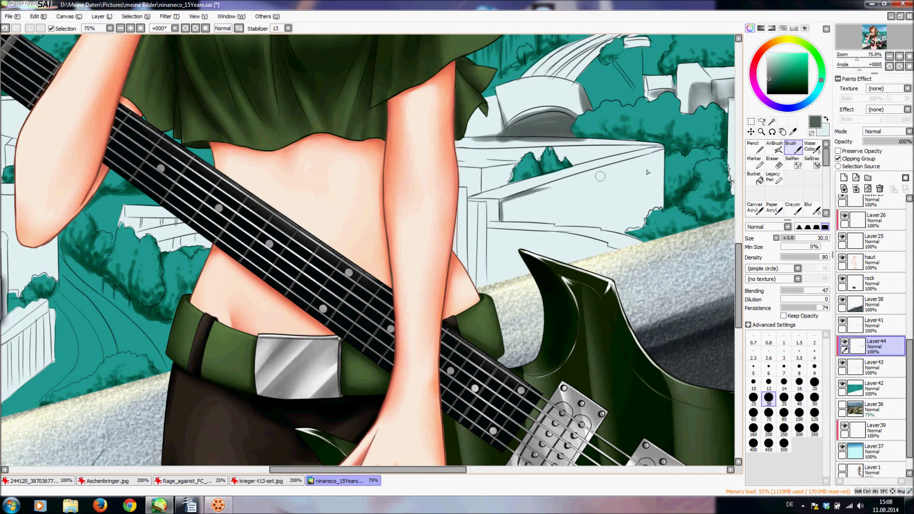
{"action": "left_click_drag", "start_coordinate": [796, 239], "coordinate": [803, 243]}
{"action": "mouse_move", "coordinate": [663, 154]}
{"action": "left_mouse_down"}
{"action": "mouse_move", "coordinate": [662, 185]}
{"action": "mouse_move", "coordinate": [662, 165]}
{"action": "left_mouse_up"}
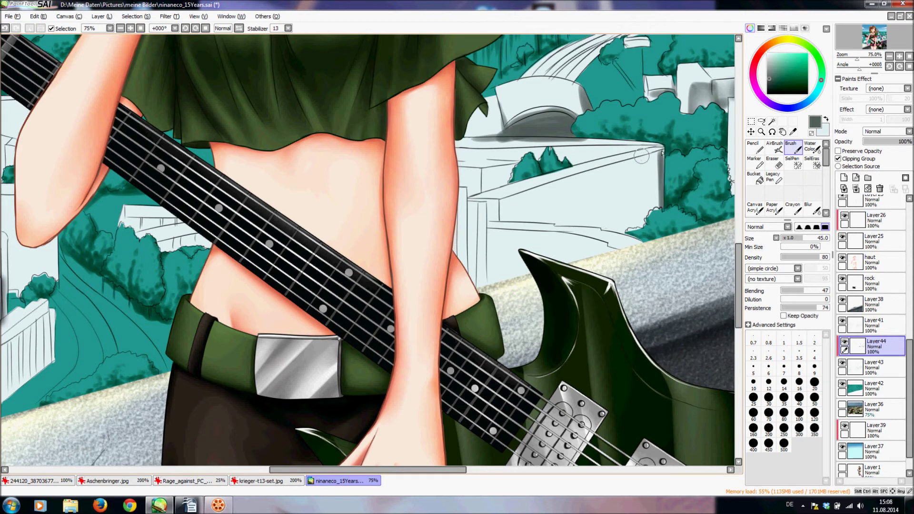
Paint shadows along the inner wall beneath the flat building's roof rim, behind the small trees, and blend them with Blur.
{"action": "left_click_drag", "start_coordinate": [572, 163], "coordinate": [642, 144]}
{"action": "left_click_drag", "start_coordinate": [556, 153], "coordinate": [587, 158]}
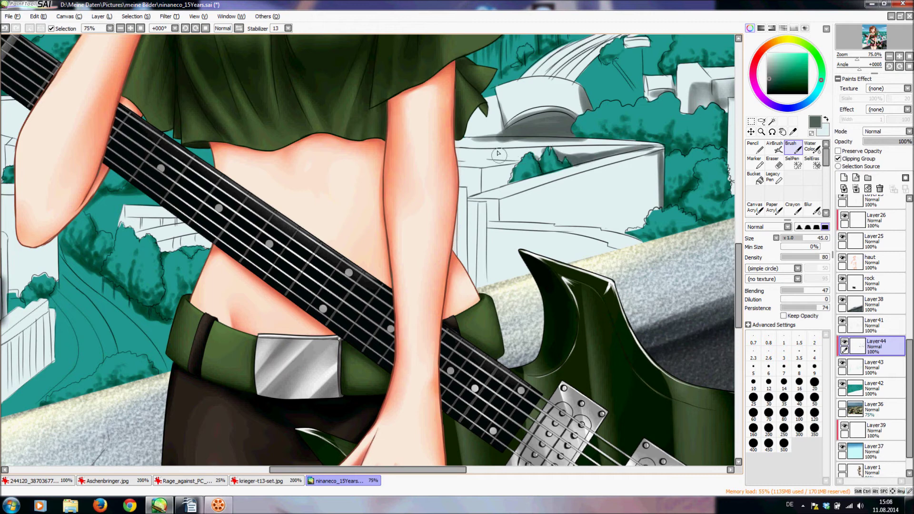
{"action": "mouse_move", "coordinate": [460, 155]}
{"action": "left_mouse_down"}
{"action": "mouse_move", "coordinate": [540, 148]}
{"action": "mouse_move", "coordinate": [526, 155]}
{"action": "mouse_move", "coordinate": [592, 157]}
{"action": "left_mouse_up"}
{"action": "mouse_move", "coordinate": [484, 156]}
{"action": "left_mouse_down"}
{"action": "mouse_move", "coordinate": [602, 150]}
{"action": "mouse_move", "coordinate": [465, 153]}
{"action": "left_mouse_up"}
{"action": "left_click", "coordinate": [813, 208]}
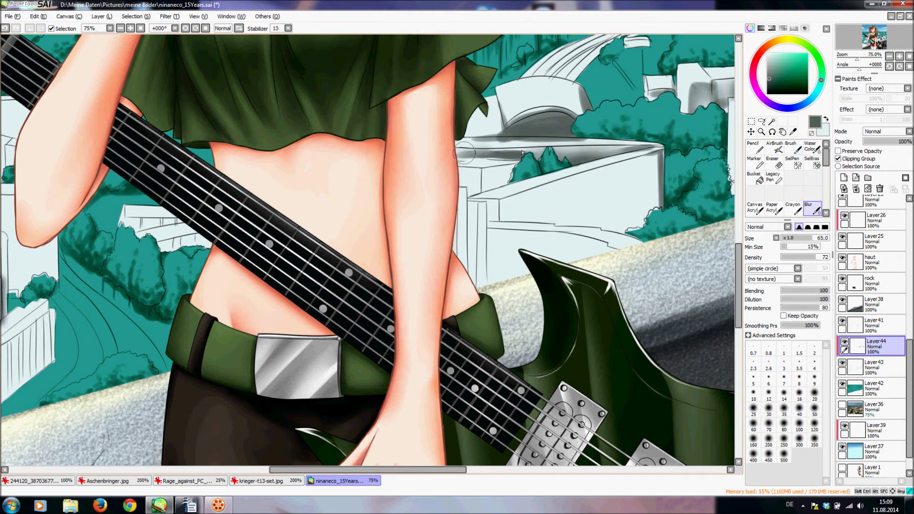
Shade the top of the flat building's front wall near the guitarist's arm and smooth it with Blur.
{"action": "key", "text": "b"}
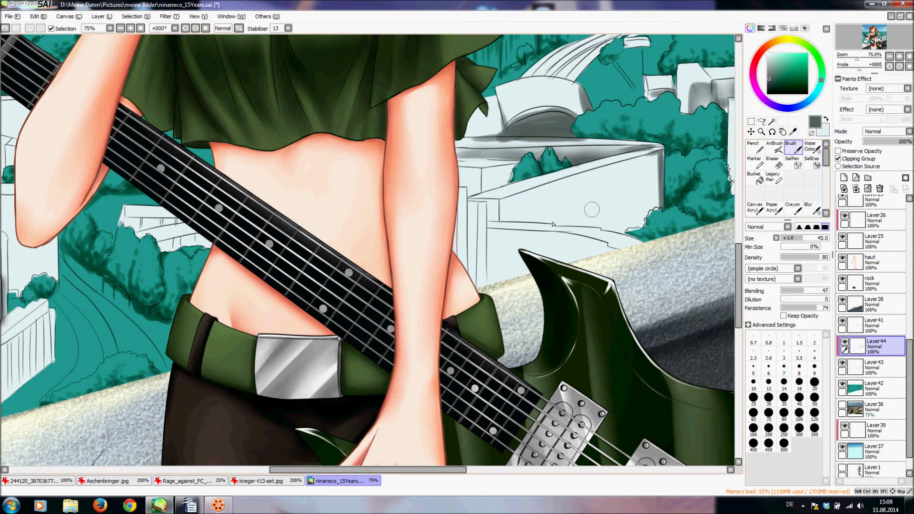
{"action": "mouse_move", "coordinate": [489, 179]}
{"action": "left_mouse_down"}
{"action": "mouse_move", "coordinate": [482, 181]}
{"action": "mouse_move", "coordinate": [488, 172]}
{"action": "mouse_move", "coordinate": [507, 180]}
{"action": "mouse_move", "coordinate": [514, 164]}
{"action": "mouse_move", "coordinate": [510, 177]}
{"action": "left_mouse_up"}
{"action": "mouse_move", "coordinate": [482, 190]}
{"action": "left_mouse_down"}
{"action": "mouse_move", "coordinate": [569, 167]}
{"action": "mouse_move", "coordinate": [493, 173]}
{"action": "left_mouse_up"}
{"action": "left_click", "coordinate": [812, 209]}
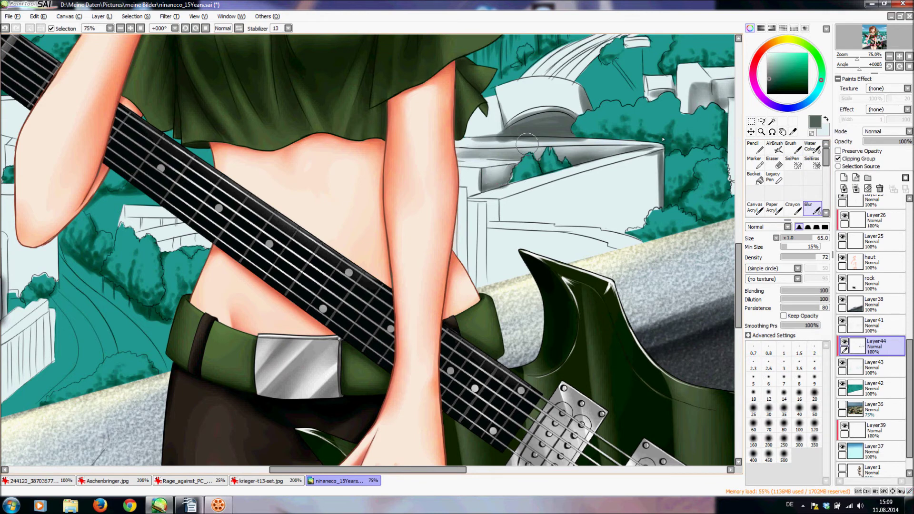
Shade the near recess of the flat building's long wall and the wall around the bushes at its far end, then blur the bush shadow.
{"action": "left_click", "coordinate": [791, 147]}
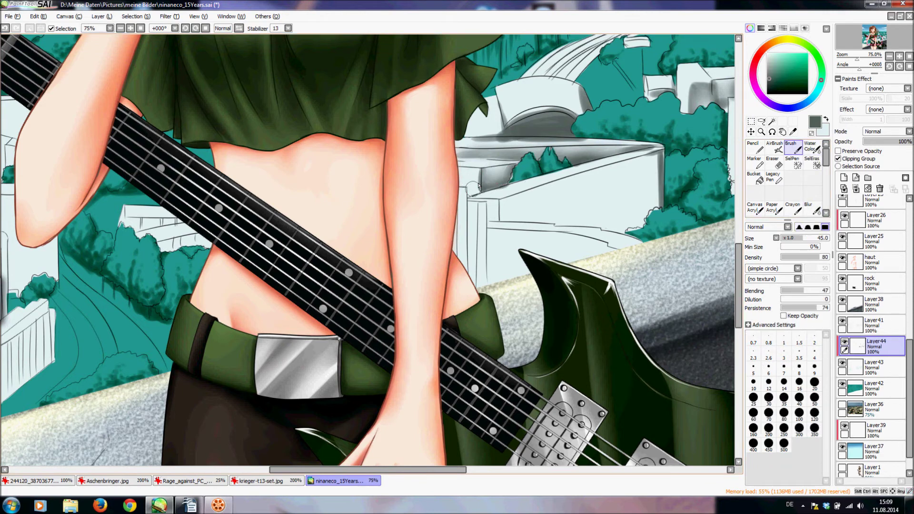
{"action": "left_click_drag", "start_coordinate": [493, 205], "coordinate": [497, 215]}
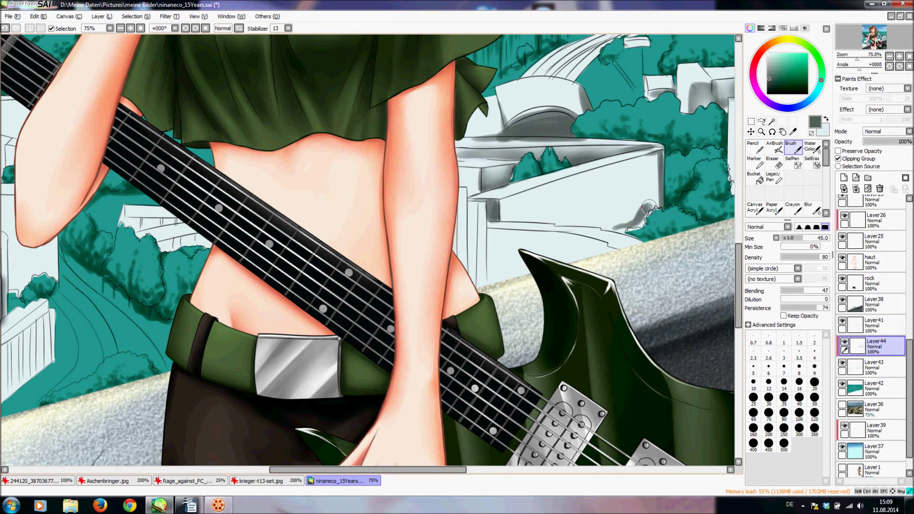
{"action": "left_click", "coordinate": [774, 163]}
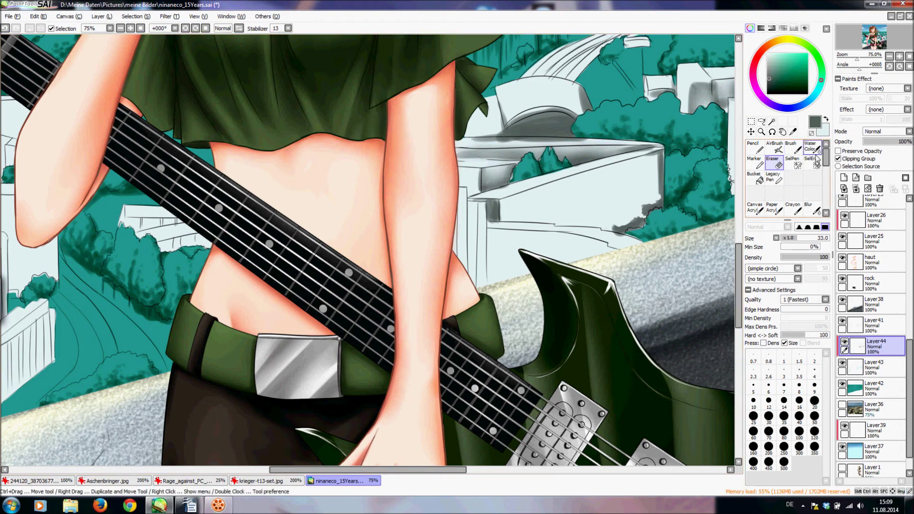
{"action": "left_click", "coordinate": [812, 209]}
{"action": "left_click_drag", "start_coordinate": [618, 234], "coordinate": [639, 231]}
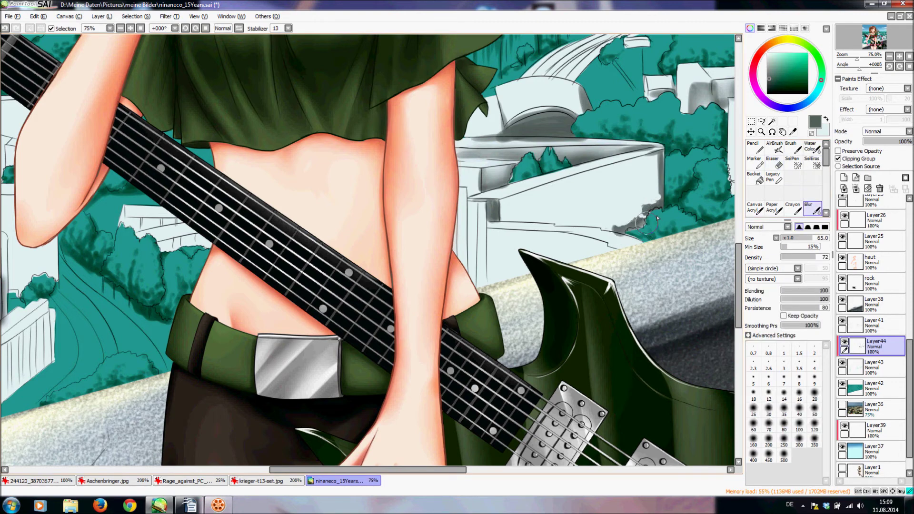
Paint vertical shadow stripes down the flat building's narrow wall sections beside the guitarist's arm and blend them with Blur.
{"action": "left_click", "coordinate": [794, 149]}
{"action": "left_click_drag", "start_coordinate": [466, 194], "coordinate": [466, 282]}
{"action": "key", "text": "ctrl+z"}
{"action": "key", "text": "ctrl+z"}
{"action": "left_click_drag", "start_coordinate": [467, 196], "coordinate": [467, 281]}
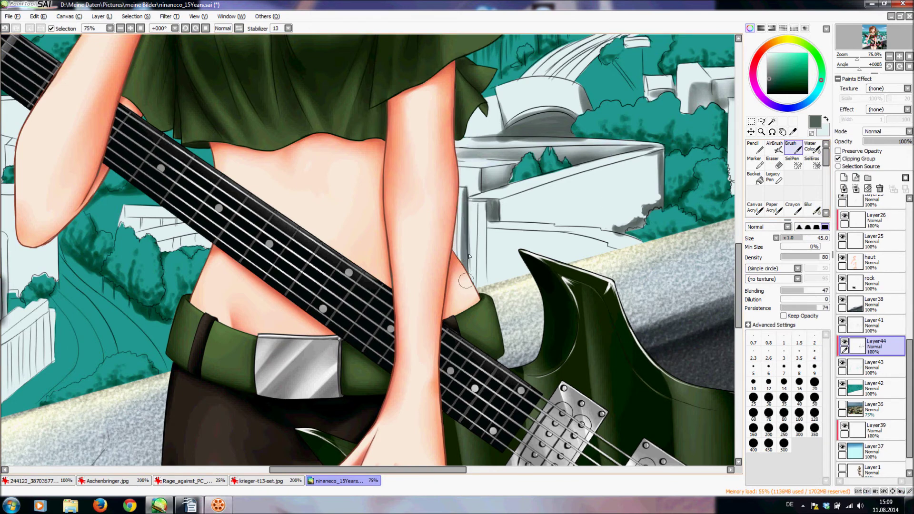
{"action": "left_click_drag", "start_coordinate": [478, 196], "coordinate": [481, 291]}
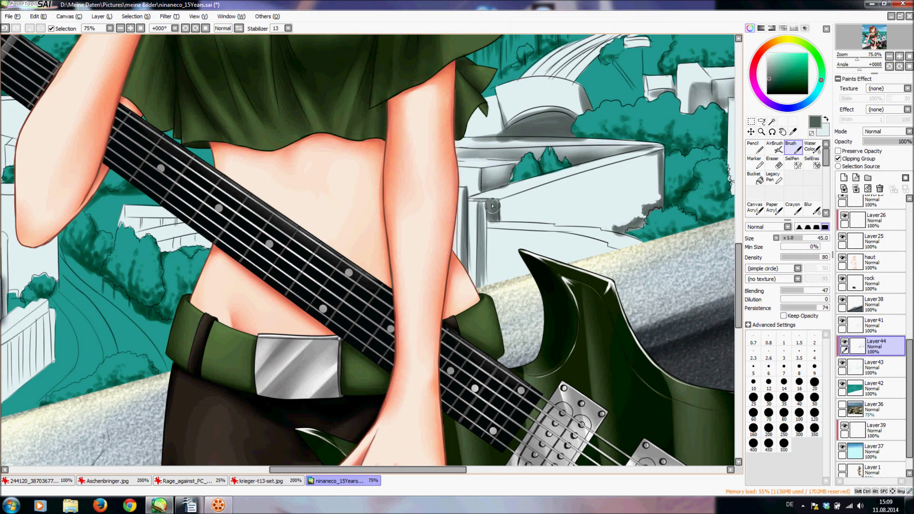
{"action": "left_click_drag", "start_coordinate": [489, 223], "coordinate": [485, 287]}
{"action": "mouse_move", "coordinate": [492, 231]}
{"action": "left_mouse_down"}
{"action": "mouse_move", "coordinate": [502, 283]}
{"action": "mouse_move", "coordinate": [493, 277]}
{"action": "left_mouse_up"}
{"action": "left_click", "coordinate": [812, 210]}
{"action": "mouse_move", "coordinate": [488, 224]}
{"action": "left_mouse_down"}
{"action": "mouse_move", "coordinate": [495, 283]}
{"action": "mouse_move", "coordinate": [481, 209]}
{"action": "mouse_move", "coordinate": [481, 287]}
{"action": "left_mouse_up"}
{"action": "left_click_drag", "start_coordinate": [462, 194], "coordinate": [469, 277]}
{"action": "mouse_move", "coordinate": [443, 466]}
{"action": "left_mouse_down"}
{"action": "mouse_move", "coordinate": [418, 469]}
{"action": "mouse_move", "coordinate": [447, 469]}
{"action": "left_mouse_up"}
{"action": "left_click", "coordinate": [774, 162]}
{"action": "left_click", "coordinate": [185, 29]}
{"action": "left_click", "coordinate": [185, 29]}
{"action": "left_click", "coordinate": [185, 29]}
{"action": "left_click_drag", "start_coordinate": [384, 110], "coordinate": [485, 43]}
{"action": "key", "text": "ctrl+z"}
{"action": "mouse_move", "coordinate": [388, 103]}
{"action": "left_mouse_down"}
{"action": "mouse_move", "coordinate": [480, 46]}
{"action": "mouse_move", "coordinate": [424, 83]}
{"action": "mouse_move", "coordinate": [430, 76]}
{"action": "left_mouse_up"}
{"action": "key", "text": "ctrl+z"}
{"action": "left_click", "coordinate": [206, 28]}
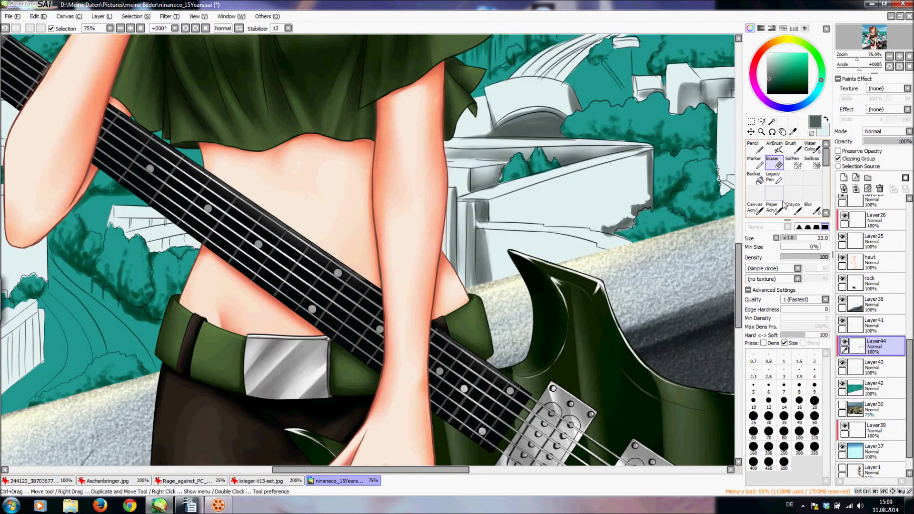
Add slanted shadow strokes across the far end of the flat building's long wall and smooth them with Blur at size 76.
{"action": "left_click", "coordinate": [792, 147]}
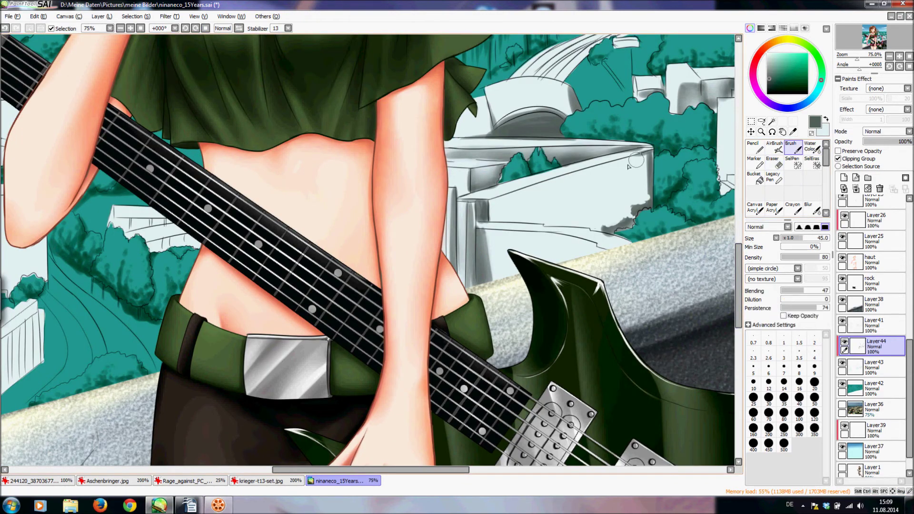
{"action": "mouse_move", "coordinate": [657, 166]}
{"action": "left_mouse_down"}
{"action": "mouse_move", "coordinate": [602, 196]}
{"action": "mouse_move", "coordinate": [614, 202]}
{"action": "left_mouse_up"}
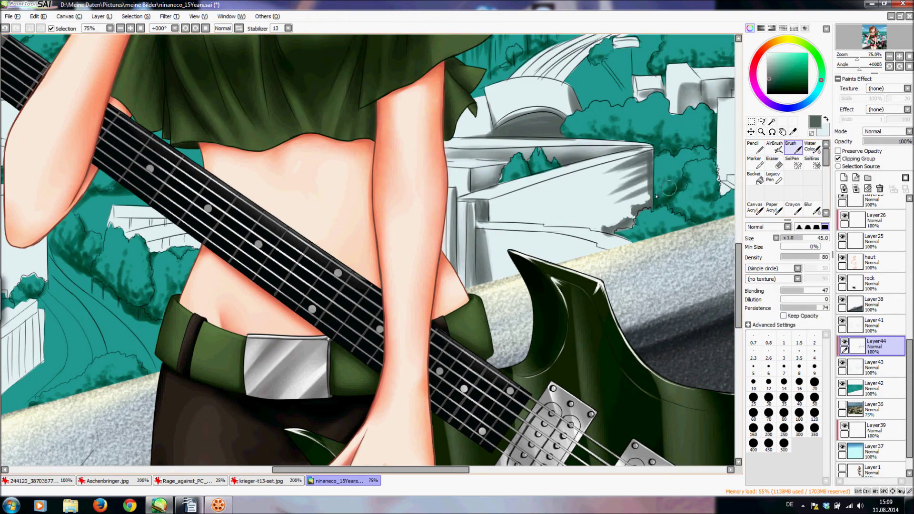
{"action": "left_click_drag", "start_coordinate": [667, 186], "coordinate": [595, 218]}
{"action": "left_click_drag", "start_coordinate": [638, 155], "coordinate": [598, 171]}
{"action": "left_click", "coordinate": [812, 209]}
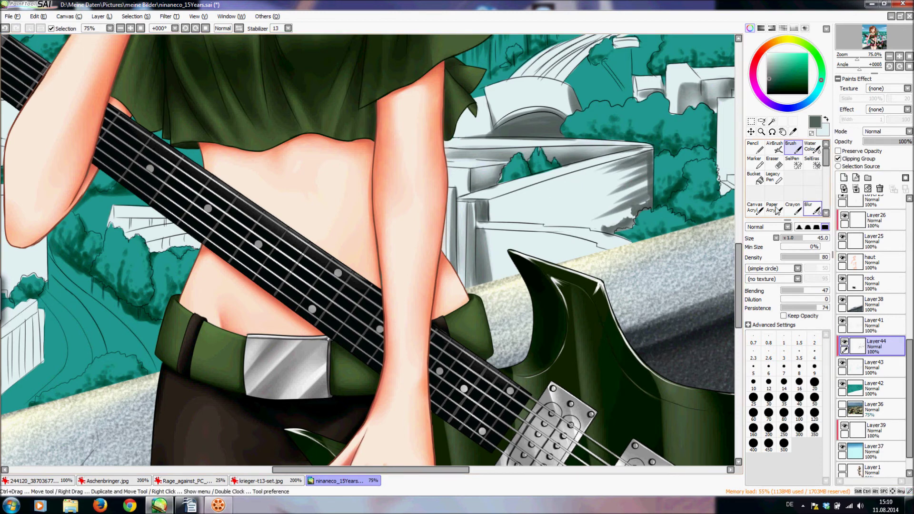
{"action": "left_click_drag", "start_coordinate": [813, 240], "coordinate": [815, 239]}
{"action": "mouse_move", "coordinate": [624, 170]}
{"action": "left_mouse_down"}
{"action": "mouse_move", "coordinate": [648, 166]}
{"action": "mouse_move", "coordinate": [610, 176]}
{"action": "mouse_move", "coordinate": [649, 165]}
{"action": "mouse_move", "coordinate": [653, 180]}
{"action": "mouse_move", "coordinate": [623, 195]}
{"action": "mouse_move", "coordinate": [647, 201]}
{"action": "mouse_move", "coordinate": [608, 224]}
{"action": "mouse_move", "coordinate": [631, 164]}
{"action": "mouse_move", "coordinate": [611, 171]}
{"action": "mouse_move", "coordinate": [657, 154]}
{"action": "left_mouse_up"}
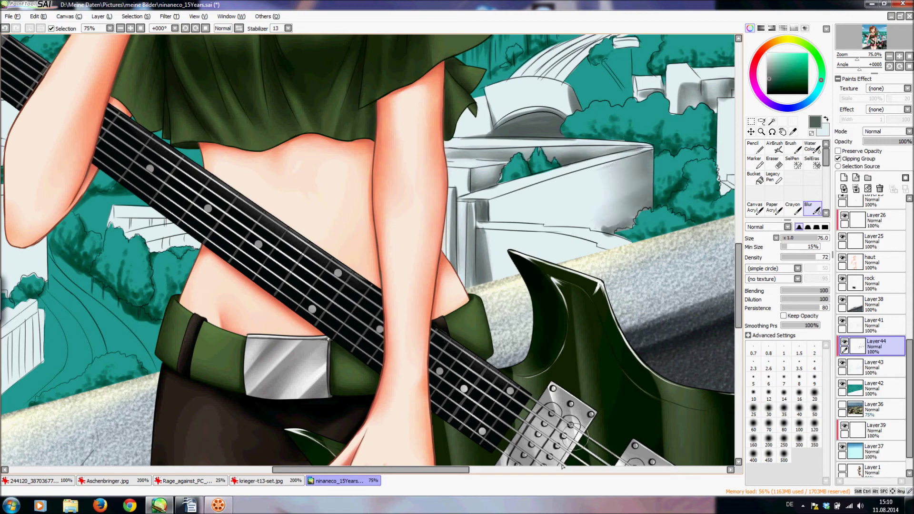
Paint a vertical shadow along the inner corner of the tall building beside the guitarist's bent elbow.
{"action": "mouse_move", "coordinate": [440, 468]}
{"action": "left_mouse_down"}
{"action": "mouse_move", "coordinate": [403, 467]}
{"action": "mouse_move", "coordinate": [431, 467]}
{"action": "left_mouse_up"}
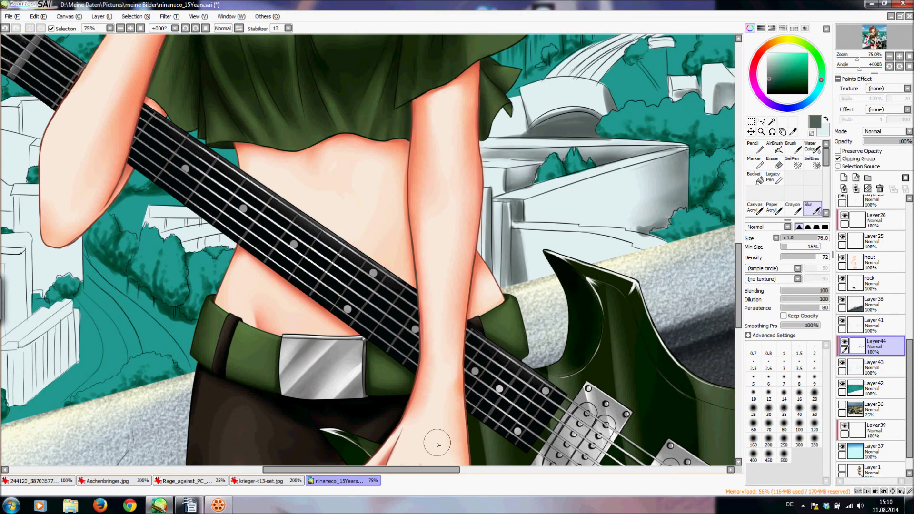
{"action": "left_click", "coordinate": [791, 147]}
{"action": "left_click_drag", "start_coordinate": [430, 467], "coordinate": [343, 467]}
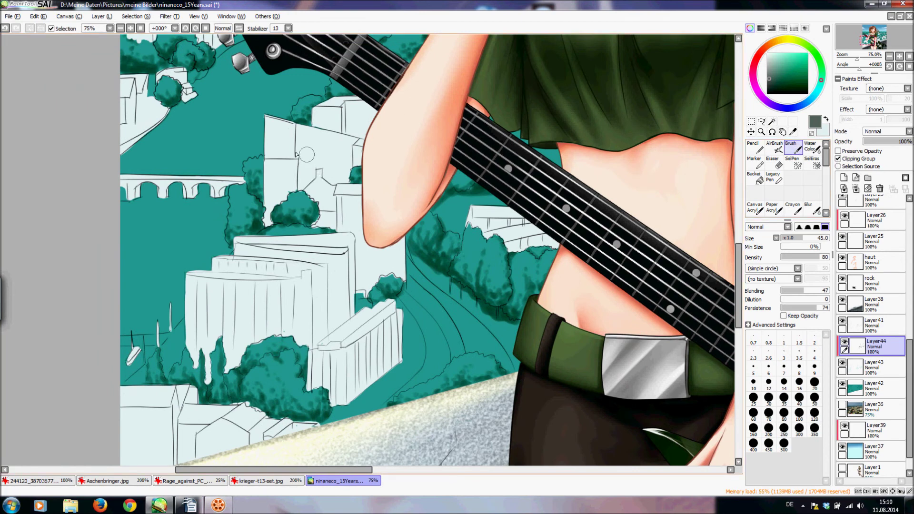
{"action": "left_click_drag", "start_coordinate": [296, 127], "coordinate": [297, 183]}
{"action": "left_click_drag", "start_coordinate": [295, 133], "coordinate": [299, 187]}
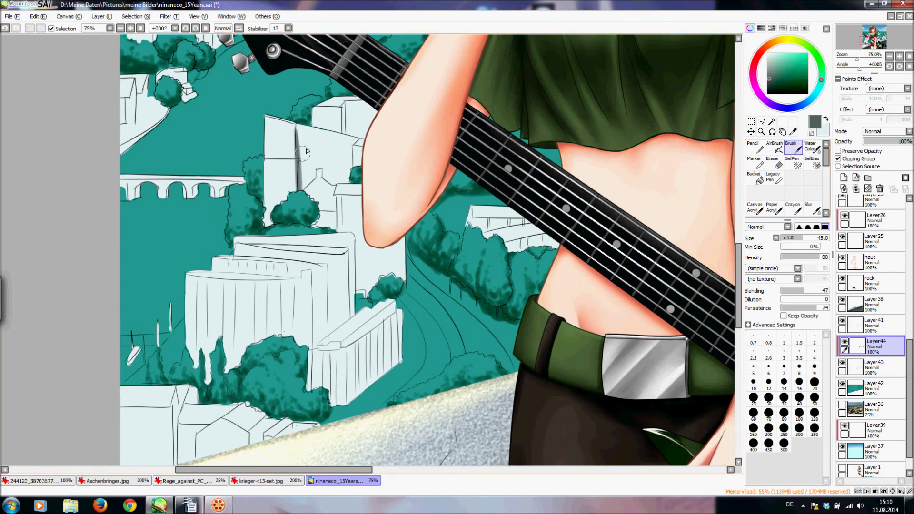
Add shadows to the tall building's walls and the blocks next to the guitarist's arm, then soften the tall wall's shading with Blur.
{"action": "left_click_drag", "start_coordinate": [352, 146], "coordinate": [351, 185]}
{"action": "key", "text": "ctrl+z"}
{"action": "mouse_move", "coordinate": [344, 105]}
{"action": "left_mouse_down"}
{"action": "mouse_move", "coordinate": [344, 127]}
{"action": "mouse_move", "coordinate": [348, 102]}
{"action": "mouse_move", "coordinate": [366, 139]}
{"action": "mouse_move", "coordinate": [354, 118]}
{"action": "mouse_move", "coordinate": [345, 126]}
{"action": "mouse_move", "coordinate": [361, 136]}
{"action": "mouse_move", "coordinate": [343, 109]}
{"action": "mouse_move", "coordinate": [308, 166]}
{"action": "left_mouse_up"}
{"action": "key", "text": "ctrl+z"}
{"action": "left_click_drag", "start_coordinate": [295, 123], "coordinate": [307, 174]}
{"action": "mouse_move", "coordinate": [299, 140]}
{"action": "left_mouse_down"}
{"action": "mouse_move", "coordinate": [303, 183]}
{"action": "mouse_move", "coordinate": [304, 150]}
{"action": "mouse_move", "coordinate": [273, 154]}
{"action": "mouse_move", "coordinate": [294, 138]}
{"action": "mouse_move", "coordinate": [290, 124]}
{"action": "mouse_move", "coordinate": [293, 157]}
{"action": "mouse_move", "coordinate": [300, 140]}
{"action": "mouse_move", "coordinate": [291, 175]}
{"action": "mouse_move", "coordinate": [291, 160]}
{"action": "mouse_move", "coordinate": [297, 192]}
{"action": "left_mouse_up"}
{"action": "key", "text": "ctrl+z"}
{"action": "left_click_drag", "start_coordinate": [406, 247], "coordinate": [404, 261]}
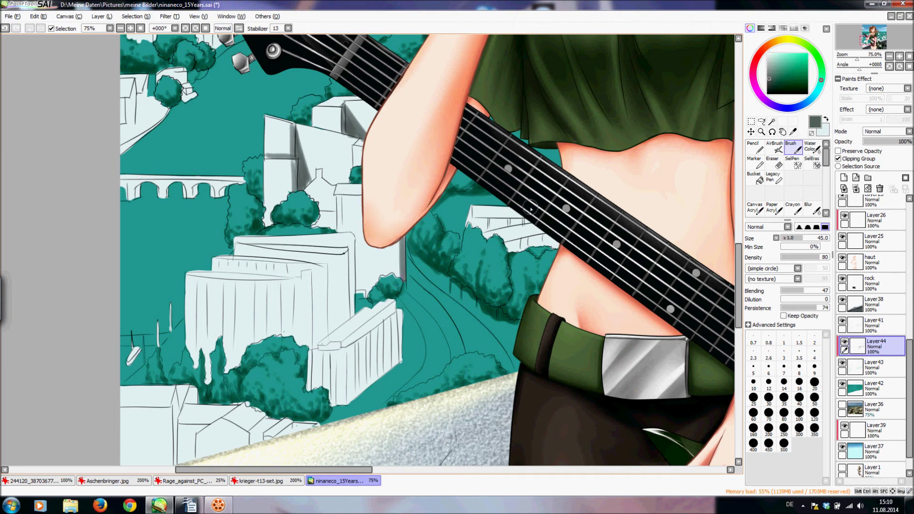
{"action": "left_click", "coordinate": [811, 209]}
{"action": "mouse_move", "coordinate": [304, 154]}
{"action": "left_mouse_down"}
{"action": "mouse_move", "coordinate": [299, 181]}
{"action": "mouse_move", "coordinate": [312, 190]}
{"action": "left_mouse_up"}
Paint shadow strokes down the ribbed side wall of the small slanted building beside the road.
{"action": "left_click", "coordinate": [790, 148]}
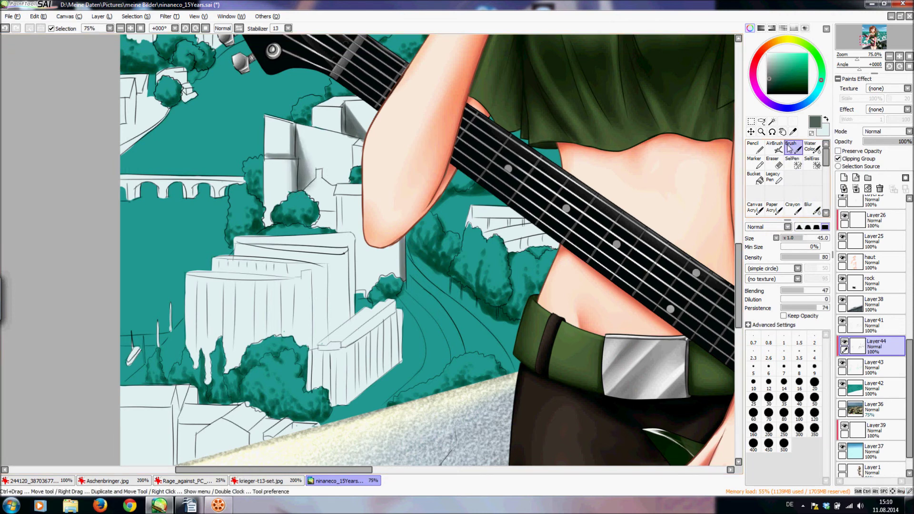
{"action": "scroll", "coordinate": [360, 207], "scroll_direction": "down", "scroll_amount": 3}
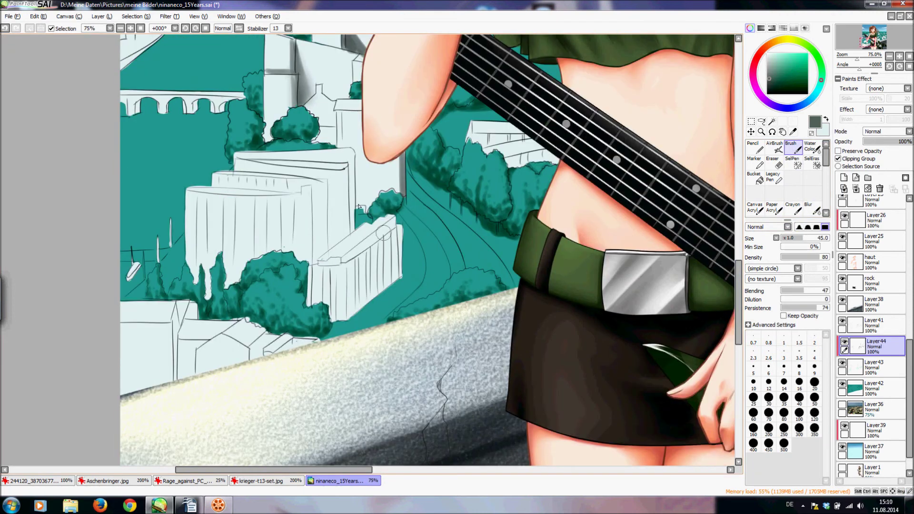
{"action": "mouse_move", "coordinate": [352, 161]}
{"action": "left_mouse_down"}
{"action": "mouse_move", "coordinate": [351, 205]}
{"action": "mouse_move", "coordinate": [373, 160]}
{"action": "mouse_move", "coordinate": [383, 249]}
{"action": "mouse_move", "coordinate": [377, 262]}
{"action": "mouse_move", "coordinate": [341, 266]}
{"action": "mouse_move", "coordinate": [398, 233]}
{"action": "mouse_move", "coordinate": [401, 242]}
{"action": "mouse_move", "coordinate": [399, 226]}
{"action": "mouse_move", "coordinate": [401, 280]}
{"action": "left_mouse_up"}
{"action": "key", "text": "ctrl+z"}
{"action": "left_click_drag", "start_coordinate": [347, 263], "coordinate": [351, 316]}
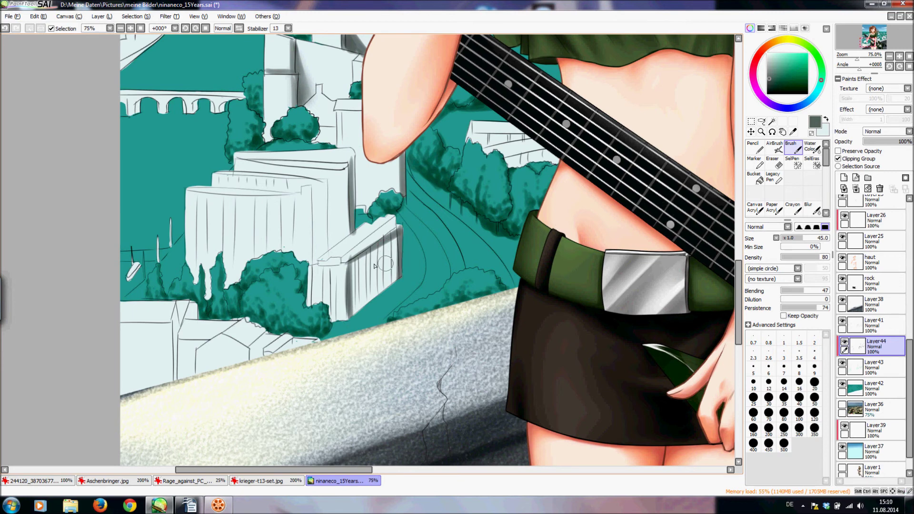
Add slanted shadow bands across the small building's ribbed wall and blend them with Blur.
{"action": "mouse_move", "coordinate": [348, 267]}
{"action": "left_mouse_down"}
{"action": "mouse_move", "coordinate": [394, 240]}
{"action": "mouse_move", "coordinate": [394, 250]}
{"action": "left_mouse_up"}
{"action": "left_click_drag", "start_coordinate": [351, 284], "coordinate": [393, 261]}
{"action": "left_click_drag", "start_coordinate": [350, 303], "coordinate": [394, 276]}
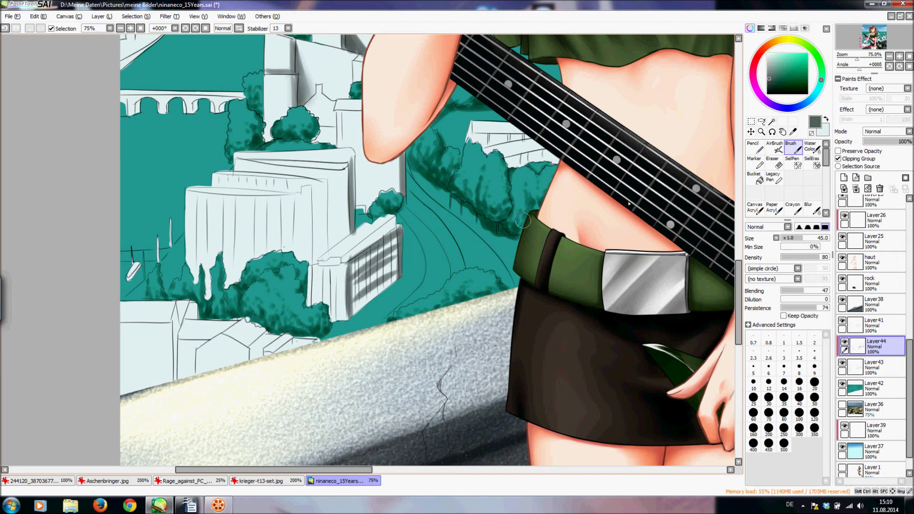
{"action": "left_click", "coordinate": [815, 208]}
{"action": "mouse_move", "coordinate": [361, 250]}
{"action": "left_mouse_down"}
{"action": "mouse_move", "coordinate": [353, 285]}
{"action": "mouse_move", "coordinate": [391, 245]}
{"action": "mouse_move", "coordinate": [367, 273]}
{"action": "mouse_move", "coordinate": [402, 272]}
{"action": "left_mouse_up"}
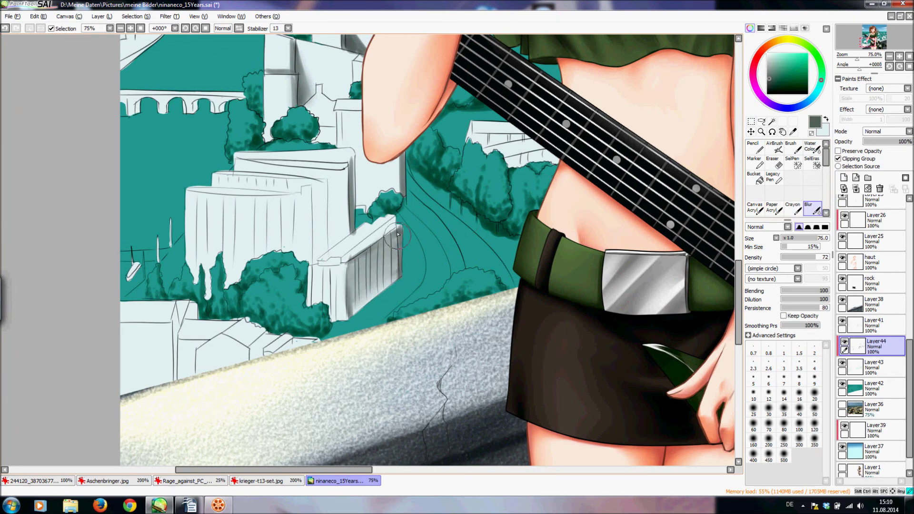
Paint vertical shadows down the side walls of the large layered building above the bushes.
{"action": "left_click", "coordinate": [794, 147]}
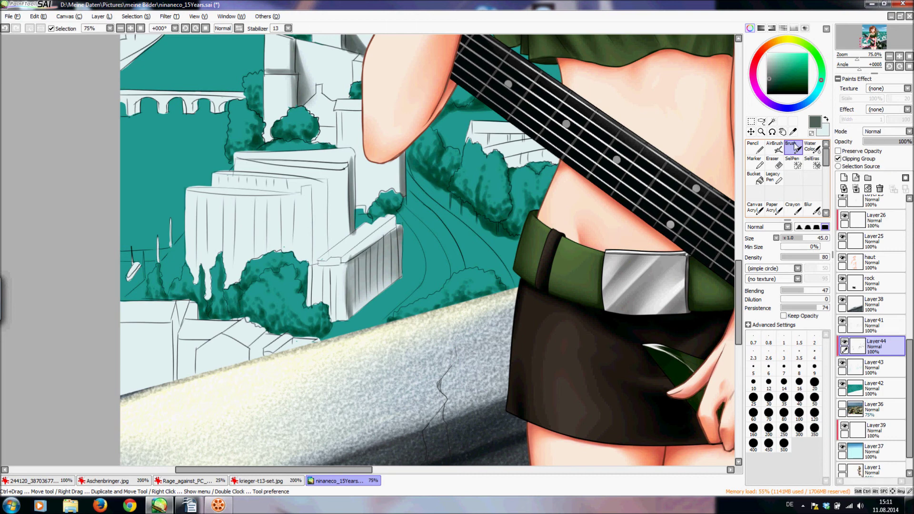
{"action": "left_click_drag", "start_coordinate": [313, 192], "coordinate": [316, 258]}
{"action": "key", "text": "ctrl+z"}
{"action": "mouse_move", "coordinate": [313, 190]}
{"action": "left_mouse_down"}
{"action": "mouse_move", "coordinate": [315, 261]}
{"action": "mouse_move", "coordinate": [317, 241]}
{"action": "mouse_move", "coordinate": [318, 256]}
{"action": "mouse_move", "coordinate": [329, 249]}
{"action": "mouse_move", "coordinate": [331, 263]}
{"action": "left_mouse_up"}
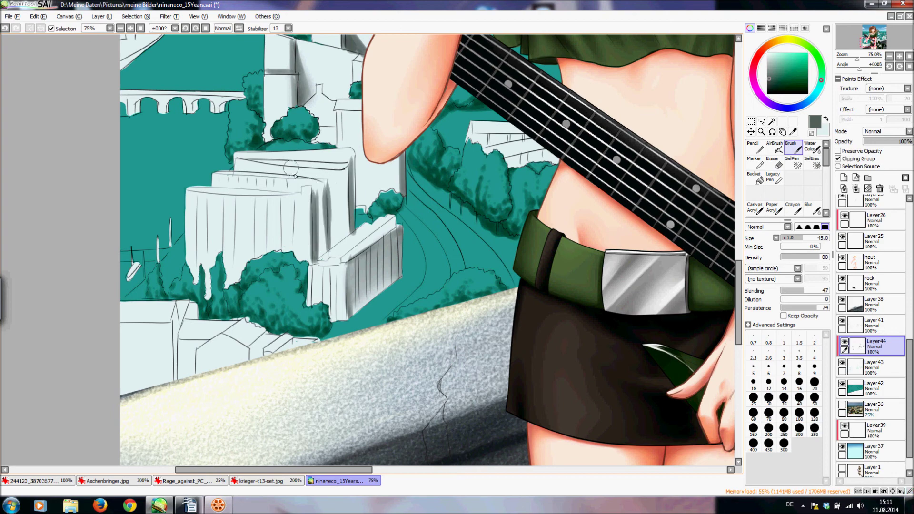
With the canvas rotated, shade along the roofline of the large building's front block, blend with Blur, and reset the rotation.
{"action": "left_click", "coordinate": [183, 29]}
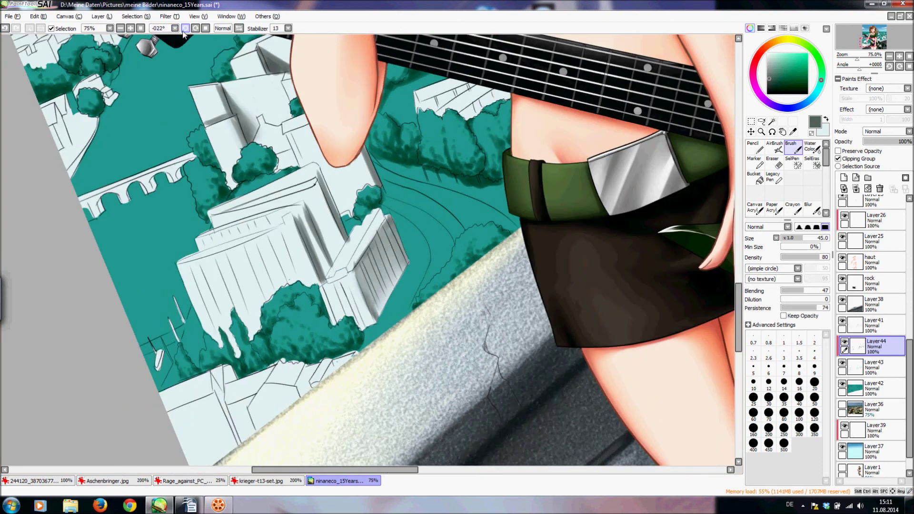
{"action": "left_click", "coordinate": [183, 29]}
{"action": "left_click", "coordinate": [182, 30]}
{"action": "left_click_drag", "start_coordinate": [249, 371], "coordinate": [299, 279]}
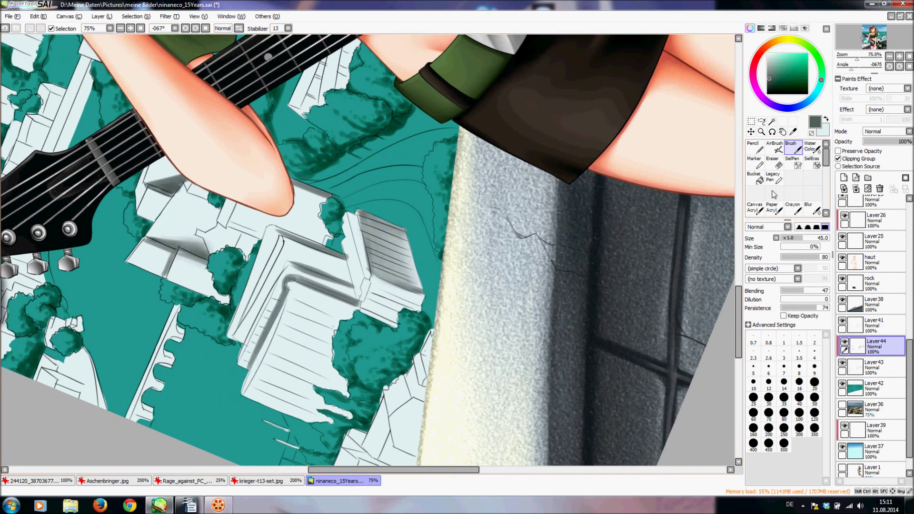
{"action": "left_click", "coordinate": [808, 207]}
{"action": "left_click_drag", "start_coordinate": [286, 288], "coordinate": [254, 349]}
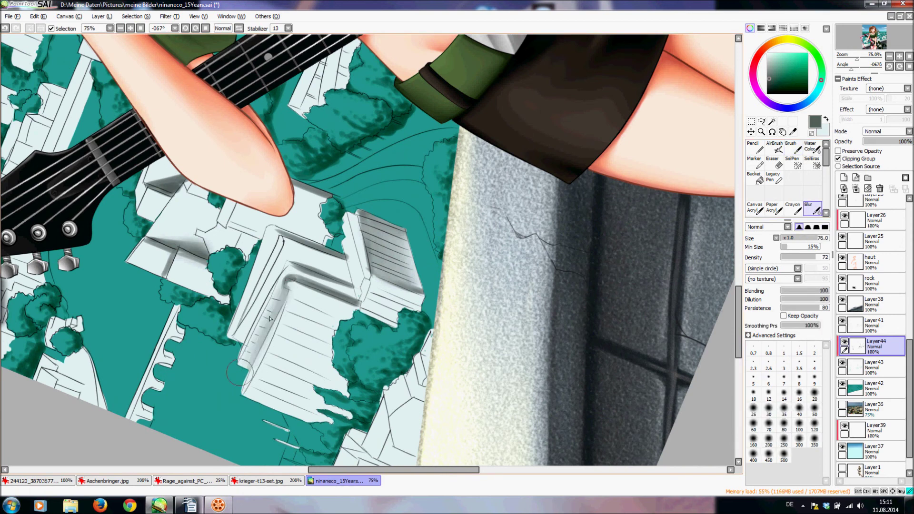
{"action": "left_click", "coordinate": [205, 29]}
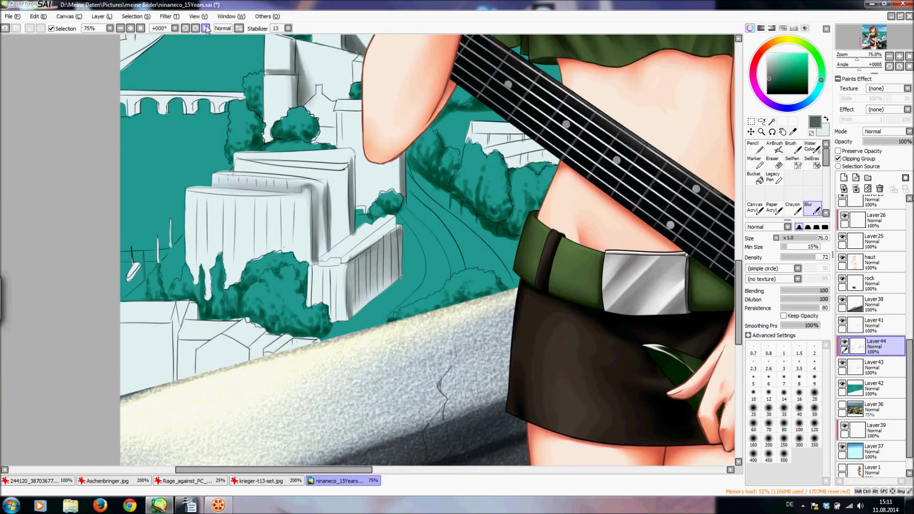
{"action": "mouse_move", "coordinate": [314, 186]}
{"action": "left_mouse_down"}
{"action": "mouse_move", "coordinate": [323, 260]}
{"action": "mouse_move", "coordinate": [327, 184]}
{"action": "left_mouse_up"}
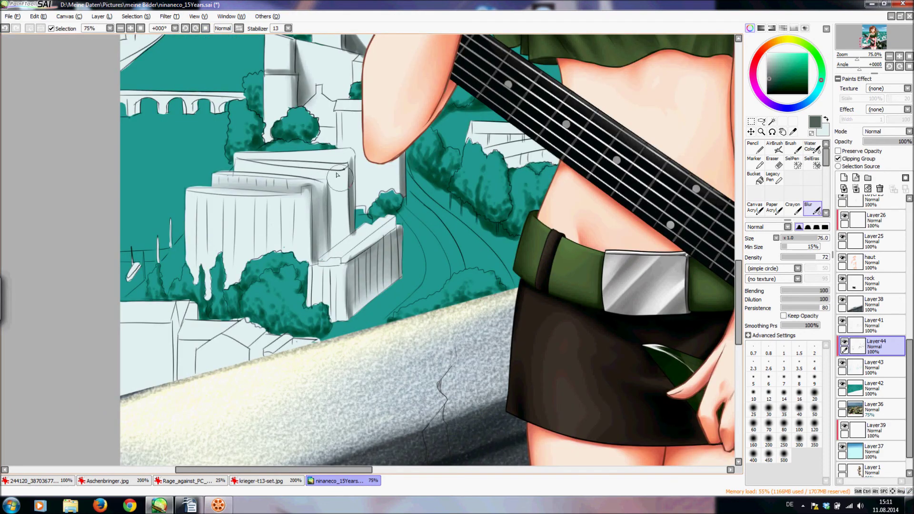
Shade the upper edges of the large building's rear block on a slightly rotated canvas, then blur them and reset the rotation.
{"action": "key", "text": "b"}
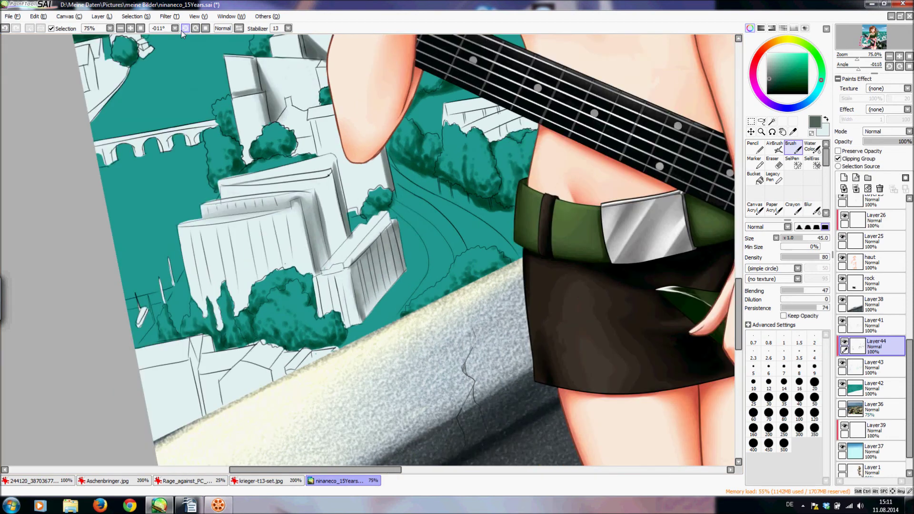
{"action": "left_click", "coordinate": [176, 29]}
{"action": "mouse_move", "coordinate": [212, 279]}
{"action": "left_mouse_down"}
{"action": "mouse_move", "coordinate": [291, 200]}
{"action": "mouse_move", "coordinate": [223, 262]}
{"action": "left_mouse_up"}
{"action": "left_click", "coordinate": [811, 208]}
{"action": "left_click", "coordinate": [206, 28]}
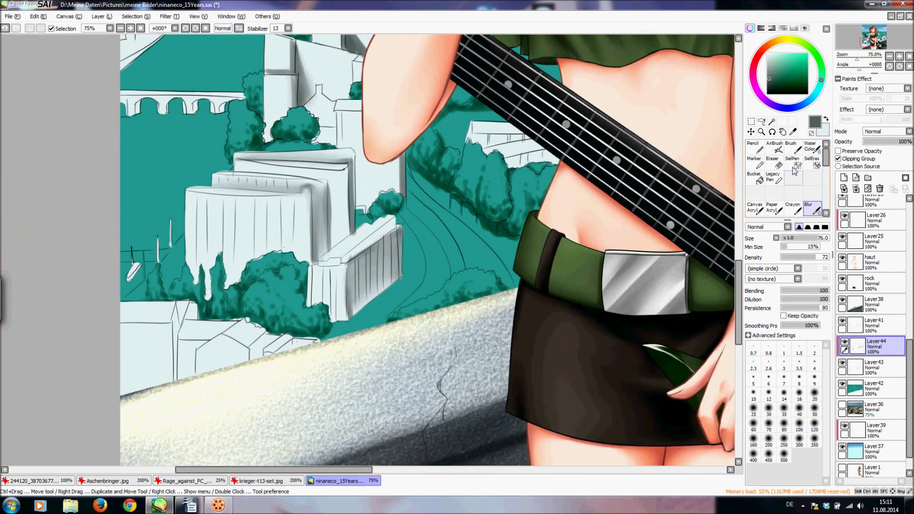
Paint vertical shadow stripes between the ribs of the large building's front facade, undoing the last two strokes.
{"action": "left_click", "coordinate": [790, 148]}
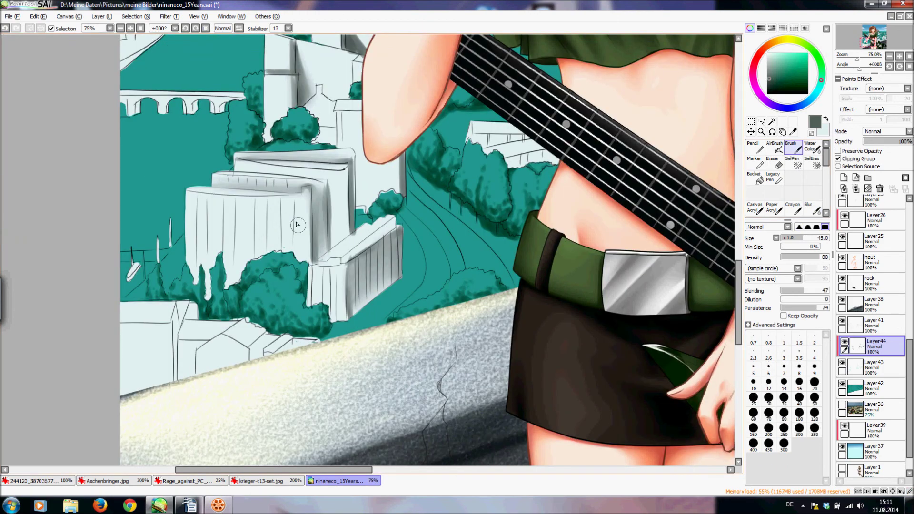
{"action": "left_click_drag", "start_coordinate": [280, 239], "coordinate": [280, 264]}
{"action": "left_click_drag", "start_coordinate": [257, 196], "coordinate": [252, 268]}
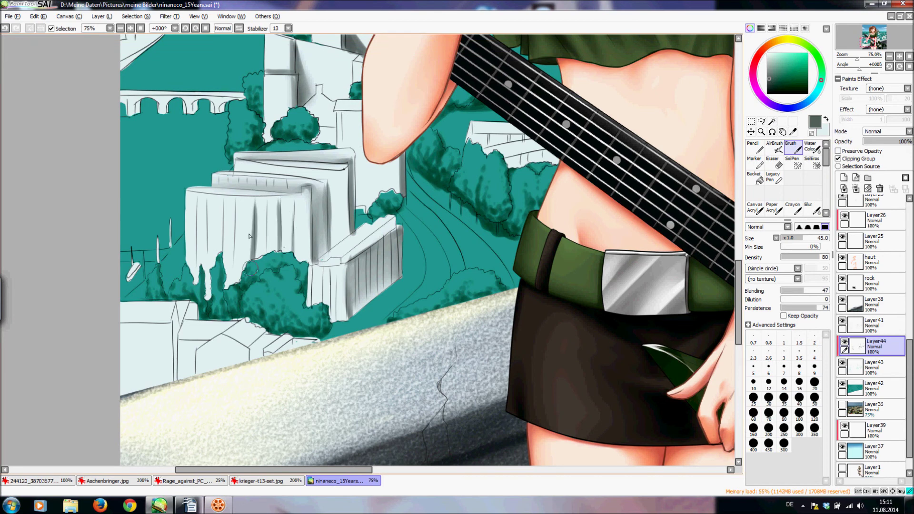
{"action": "left_click_drag", "start_coordinate": [222, 197], "coordinate": [222, 278]}
{"action": "left_click_drag", "start_coordinate": [231, 212], "coordinate": [231, 286]}
{"action": "left_click_drag", "start_coordinate": [235, 225], "coordinate": [234, 277]}
{"action": "mouse_move", "coordinate": [243, 222]}
{"action": "left_mouse_down"}
{"action": "mouse_move", "coordinate": [243, 281]}
{"action": "mouse_move", "coordinate": [261, 257]}
{"action": "left_mouse_up"}
{"action": "mouse_move", "coordinate": [275, 219]}
{"action": "left_mouse_down"}
{"action": "mouse_move", "coordinate": [276, 253]}
{"action": "mouse_move", "coordinate": [296, 244]}
{"action": "mouse_move", "coordinate": [272, 267]}
{"action": "mouse_move", "coordinate": [284, 252]}
{"action": "left_mouse_up"}
{"action": "key", "text": "ctrl+z"}
{"action": "key", "text": "ctrl+z"}
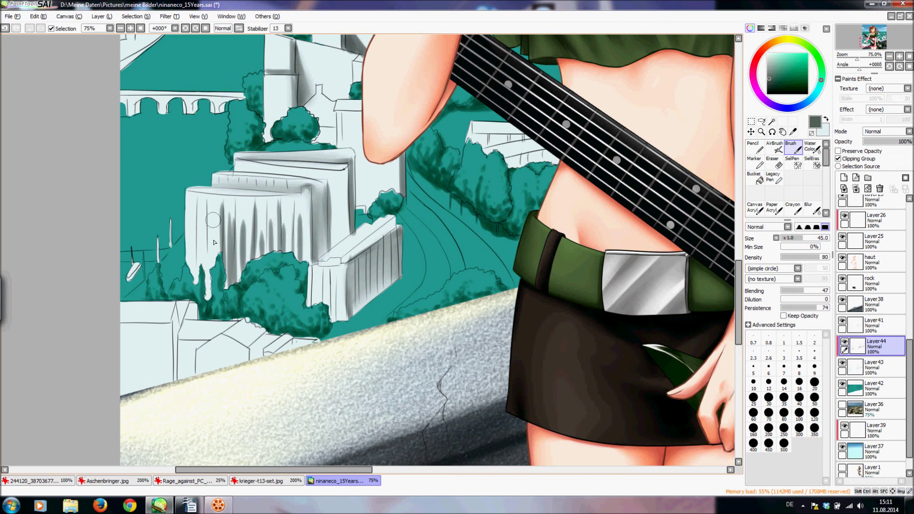
Add shadow stripes at the outer end of the large building's front facade and blend the whole facade with Blur.
{"action": "mouse_move", "coordinate": [213, 220]}
{"action": "left_mouse_down"}
{"action": "mouse_move", "coordinate": [214, 276]}
{"action": "mouse_move", "coordinate": [197, 280]}
{"action": "left_mouse_up"}
{"action": "left_click_drag", "start_coordinate": [192, 229], "coordinate": [193, 273]}
{"action": "left_click", "coordinate": [811, 209]}
{"action": "mouse_move", "coordinate": [194, 233]}
{"action": "left_mouse_down"}
{"action": "mouse_move", "coordinate": [196, 250]}
{"action": "mouse_move", "coordinate": [225, 238]}
{"action": "mouse_move", "coordinate": [242, 261]}
{"action": "left_mouse_up"}
{"action": "mouse_move", "coordinate": [246, 218]}
{"action": "left_mouse_down"}
{"action": "mouse_move", "coordinate": [255, 257]}
{"action": "mouse_move", "coordinate": [282, 222]}
{"action": "mouse_move", "coordinate": [298, 247]}
{"action": "mouse_move", "coordinate": [299, 226]}
{"action": "left_mouse_up"}
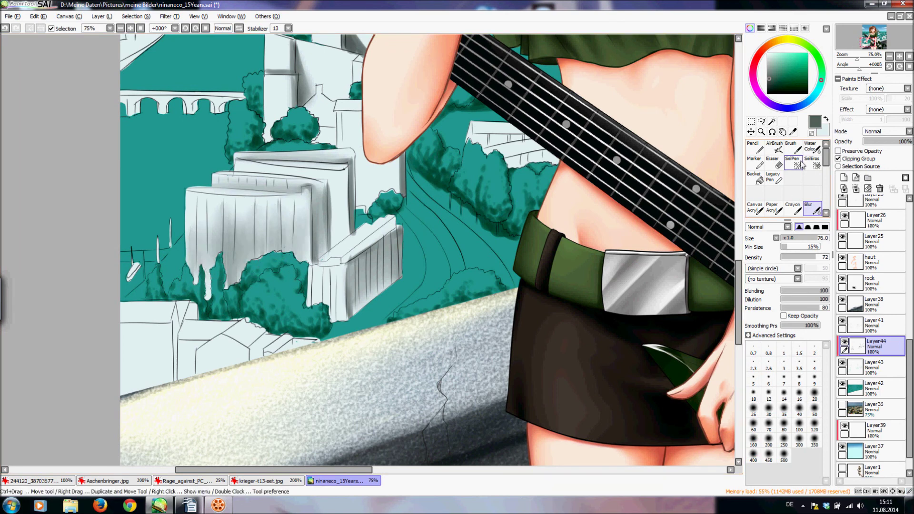
Darken the lower edge of the large building's facade above the bushes and smooth it with Blur.
{"action": "key", "text": "b"}
{"action": "mouse_move", "coordinate": [203, 254]}
{"action": "left_mouse_down"}
{"action": "mouse_move", "coordinate": [195, 291]}
{"action": "mouse_move", "coordinate": [207, 300]}
{"action": "mouse_move", "coordinate": [212, 251]}
{"action": "mouse_move", "coordinate": [230, 267]}
{"action": "mouse_move", "coordinate": [252, 239]}
{"action": "mouse_move", "coordinate": [259, 292]}
{"action": "mouse_move", "coordinate": [269, 230]}
{"action": "mouse_move", "coordinate": [287, 257]}
{"action": "mouse_move", "coordinate": [303, 234]}
{"action": "mouse_move", "coordinate": [307, 281]}
{"action": "left_mouse_up"}
{"action": "left_click", "coordinate": [811, 209]}
{"action": "mouse_move", "coordinate": [197, 244]}
{"action": "left_mouse_down"}
{"action": "mouse_move", "coordinate": [210, 293]}
{"action": "mouse_move", "coordinate": [249, 219]}
{"action": "mouse_move", "coordinate": [289, 224]}
{"action": "mouse_move", "coordinate": [295, 274]}
{"action": "mouse_move", "coordinate": [300, 247]}
{"action": "mouse_move", "coordinate": [305, 252]}
{"action": "mouse_move", "coordinate": [240, 270]}
{"action": "mouse_move", "coordinate": [238, 250]}
{"action": "mouse_move", "coordinate": [226, 302]}
{"action": "mouse_move", "coordinate": [235, 259]}
{"action": "mouse_move", "coordinate": [222, 242]}
{"action": "mouse_move", "coordinate": [205, 257]}
{"action": "left_mouse_up"}
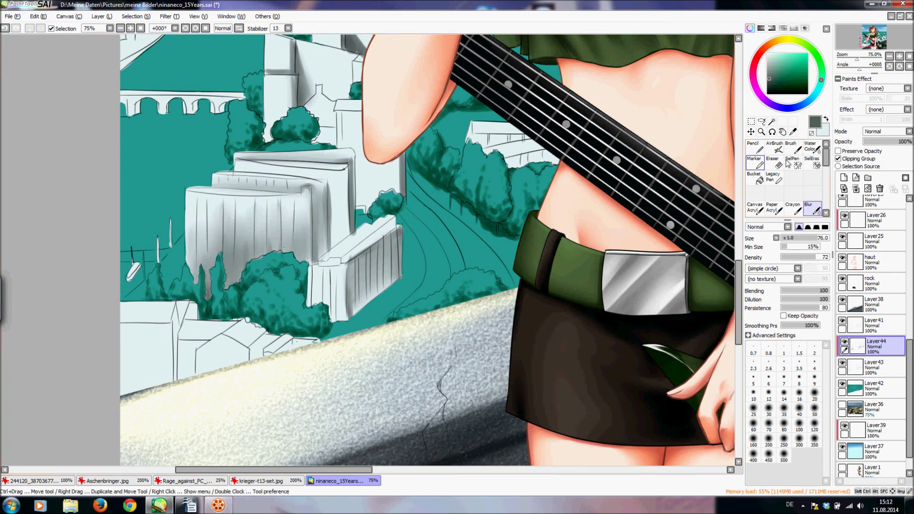
Shade the corner and roof edge of the small ribbed building beside the road and soften them with Blur.
{"action": "left_click", "coordinate": [791, 147]}
{"action": "left_click_drag", "start_coordinate": [348, 262], "coordinate": [346, 315]}
{"action": "left_click_drag", "start_coordinate": [348, 259], "coordinate": [391, 228]}
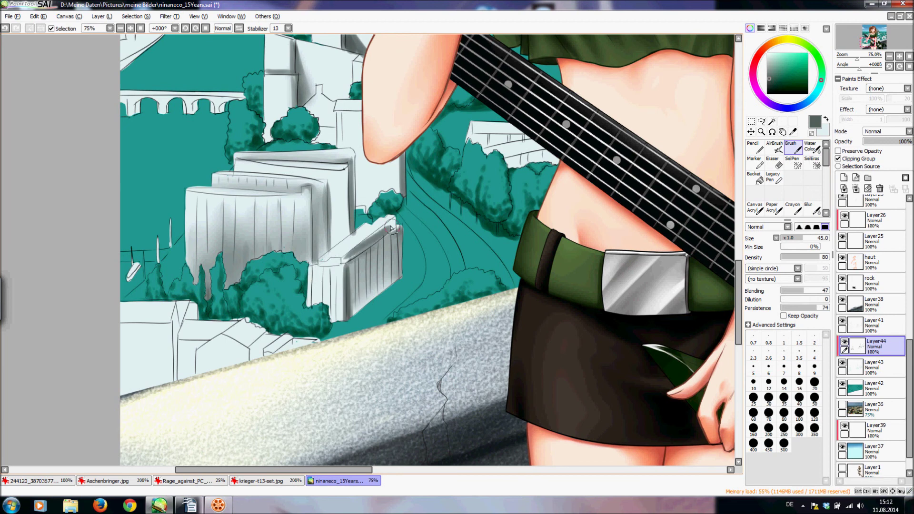
{"action": "left_click", "coordinate": [813, 210]}
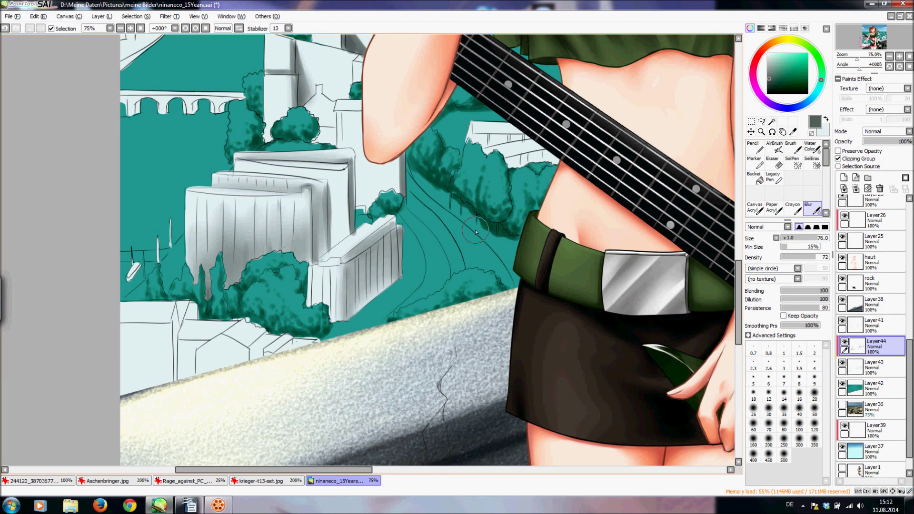
Paint shadows along the walls and roof edges of the houses just above the stone wall.
{"action": "left_click", "coordinate": [795, 153]}
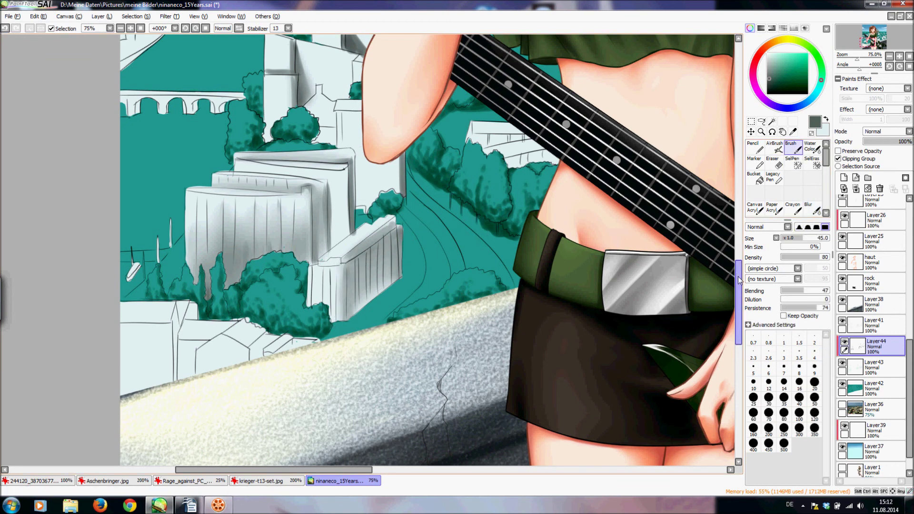
{"action": "scroll", "coordinate": [197, 258], "scroll_direction": "down", "scroll_amount": 2}
{"action": "mouse_move", "coordinate": [174, 259]}
{"action": "left_mouse_down"}
{"action": "mouse_move", "coordinate": [174, 290]}
{"action": "mouse_move", "coordinate": [197, 251]}
{"action": "left_mouse_up"}
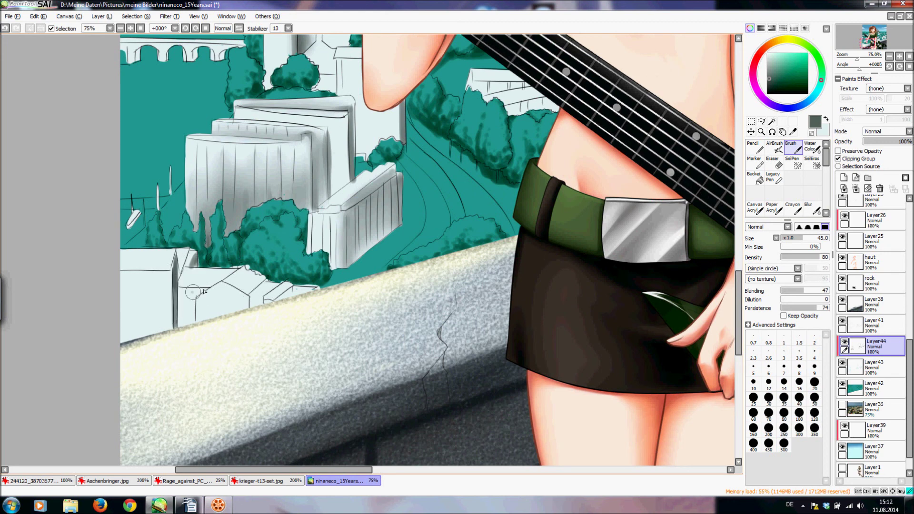
{"action": "mouse_move", "coordinate": [192, 324]}
{"action": "left_mouse_down"}
{"action": "mouse_move", "coordinate": [208, 289]}
{"action": "mouse_move", "coordinate": [240, 292]}
{"action": "mouse_move", "coordinate": [247, 307]}
{"action": "mouse_move", "coordinate": [292, 290]}
{"action": "left_mouse_up"}
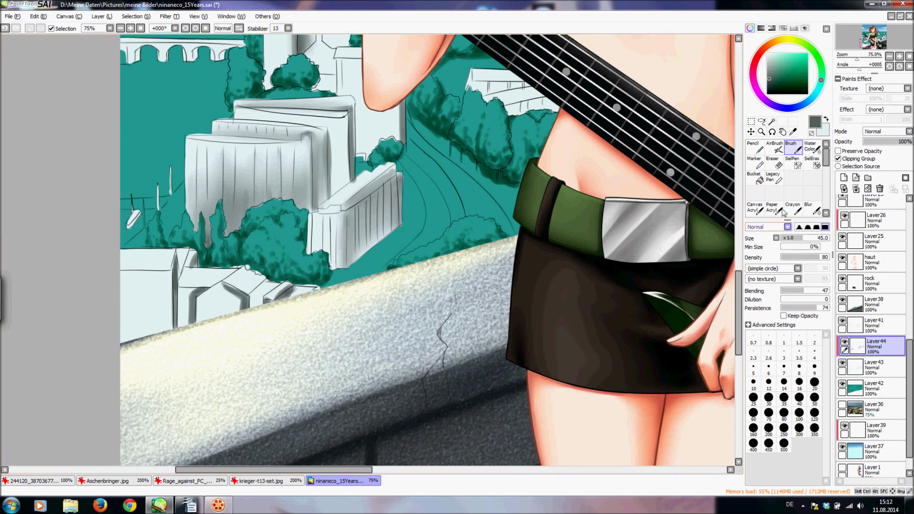
Blend the house shadows above the stone wall with Blur, and darken and soften the gap beside the large flat house.
{"action": "left_click_drag", "start_coordinate": [787, 220], "coordinate": [787, 219]}
{"action": "left_click_drag", "start_coordinate": [225, 291], "coordinate": [238, 316]}
{"action": "key", "text": "ctrl+z"}
{"action": "left_click", "coordinate": [812, 209]}
{"action": "left_click_drag", "start_coordinate": [233, 307], "coordinate": [234, 329]}
{"action": "mouse_move", "coordinate": [190, 294]}
{"action": "left_mouse_down"}
{"action": "mouse_move", "coordinate": [188, 321]}
{"action": "mouse_move", "coordinate": [189, 292]}
{"action": "left_mouse_up"}
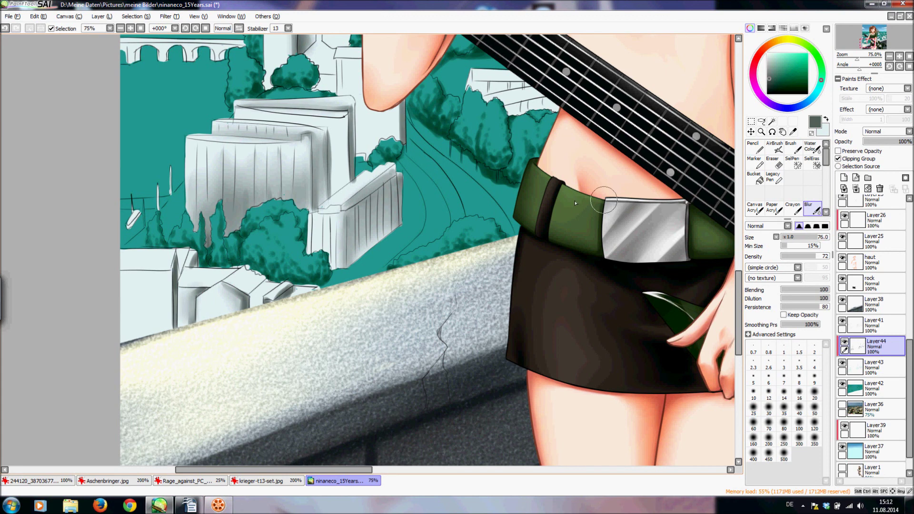
{"action": "left_click", "coordinate": [794, 143]}
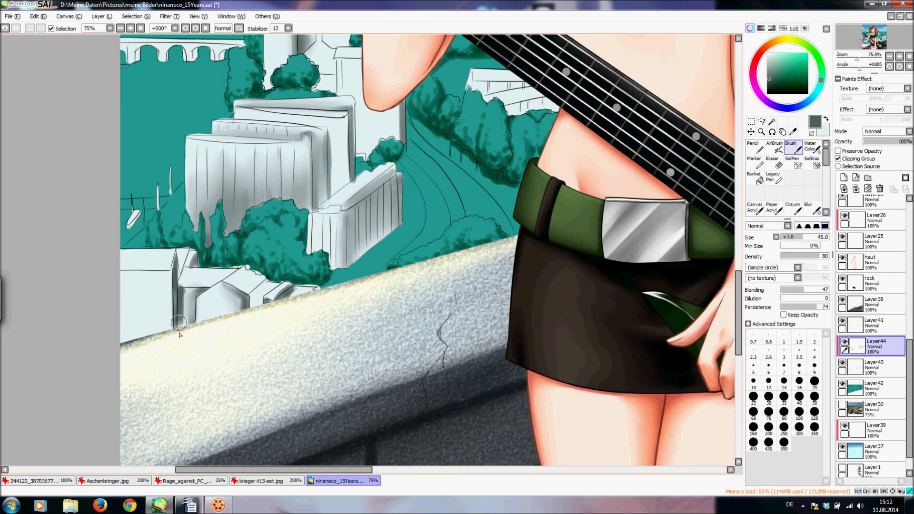
{"action": "left_click", "coordinate": [812, 210]}
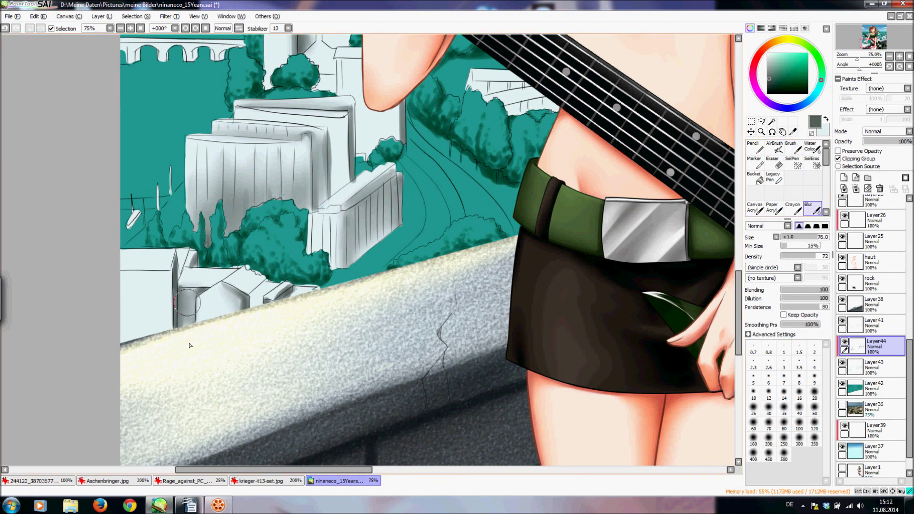
Shade the wall beside the bush at the foot of the tall building and blend it with Blur.
{"action": "left_click_drag", "start_coordinate": [738, 288], "coordinate": [748, 238]}
{"action": "left_click", "coordinate": [791, 145]}
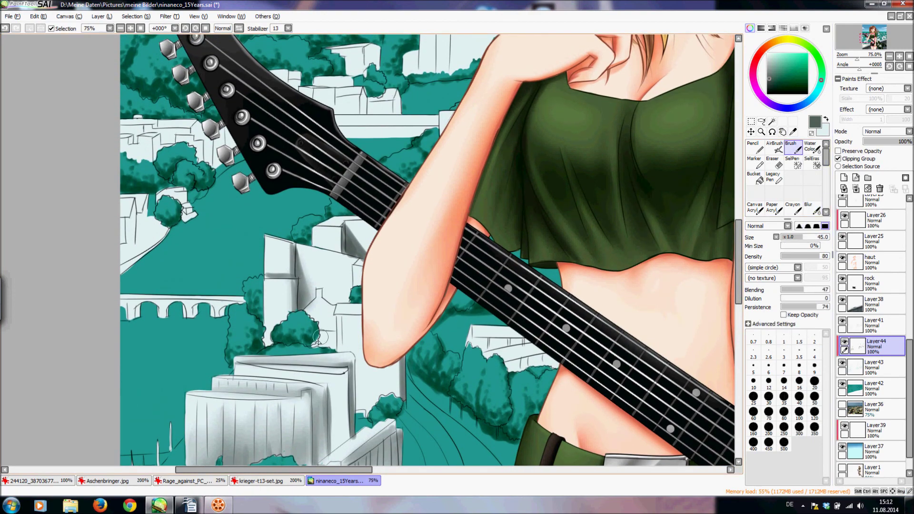
{"action": "left_click", "coordinate": [812, 209]}
{"action": "left_click_drag", "start_coordinate": [323, 341], "coordinate": [329, 336]}
Paint vertical shadows on the waterfront buildings at the canvas edge above the bridge and blend them with Blur.
{"action": "left_click_drag", "start_coordinate": [739, 243], "coordinate": [739, 241]}
{"action": "left_click", "coordinate": [791, 146]}
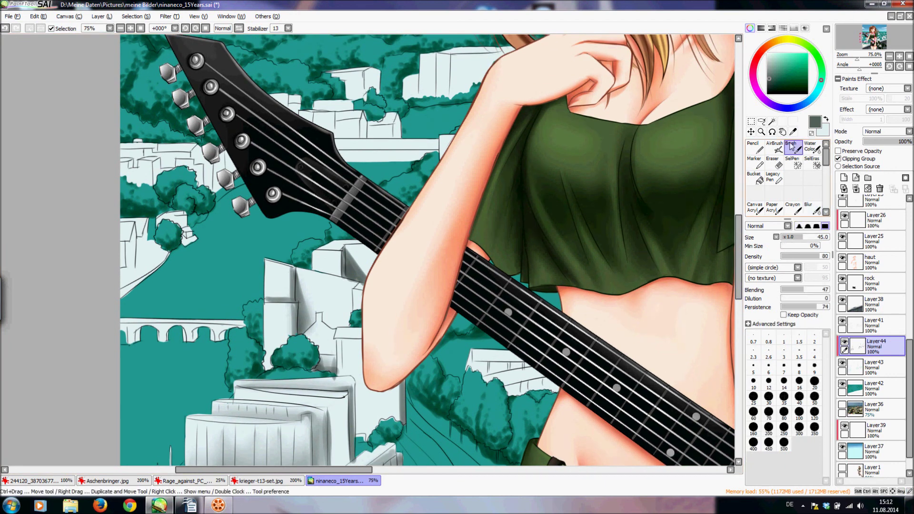
{"action": "left_click_drag", "start_coordinate": [133, 229], "coordinate": [146, 259]}
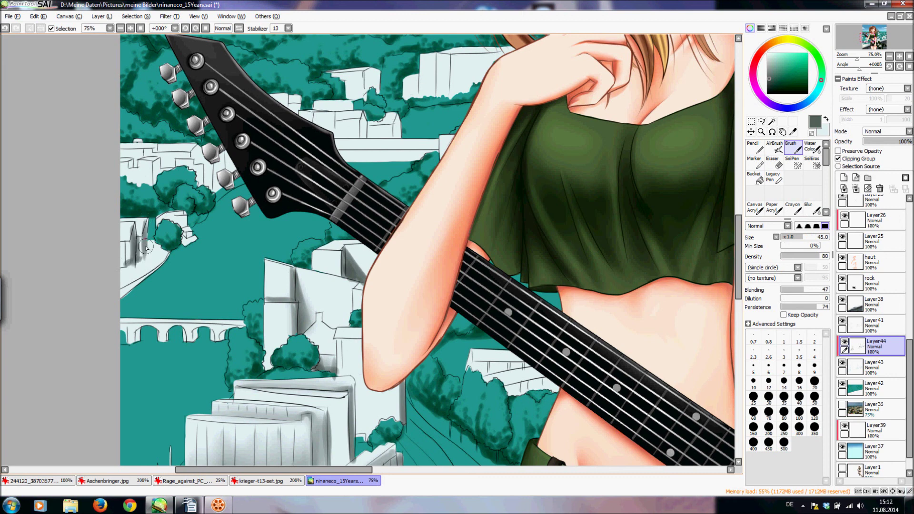
{"action": "left_click", "coordinate": [813, 208]}
{"action": "left_click_drag", "start_coordinate": [141, 236], "coordinate": [138, 252]}
{"action": "mouse_move", "coordinate": [132, 244]}
{"action": "left_mouse_down"}
{"action": "mouse_move", "coordinate": [128, 256]}
{"action": "mouse_move", "coordinate": [206, 273]}
{"action": "left_mouse_up"}
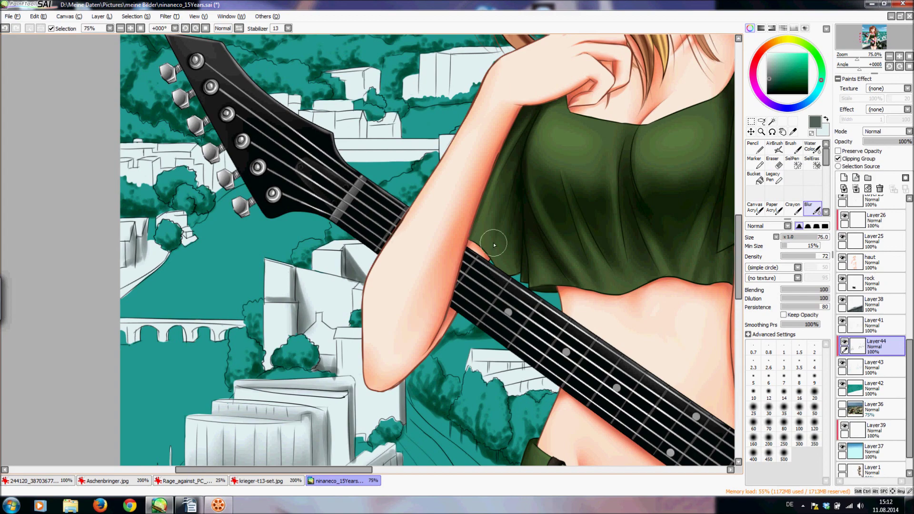